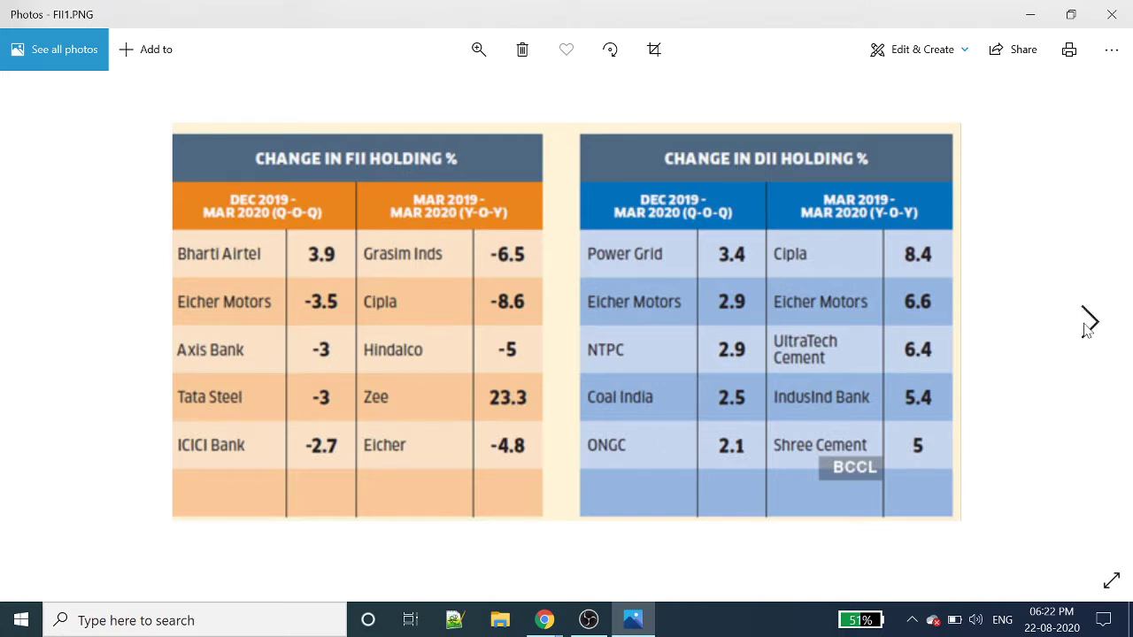
- Browse the saved images of FII/DII holding changes, sector allocations, country inflows and top FII stock holdings, ending on FIITop1.PNG
{"action": "left_click", "coordinate": [1090, 322]}
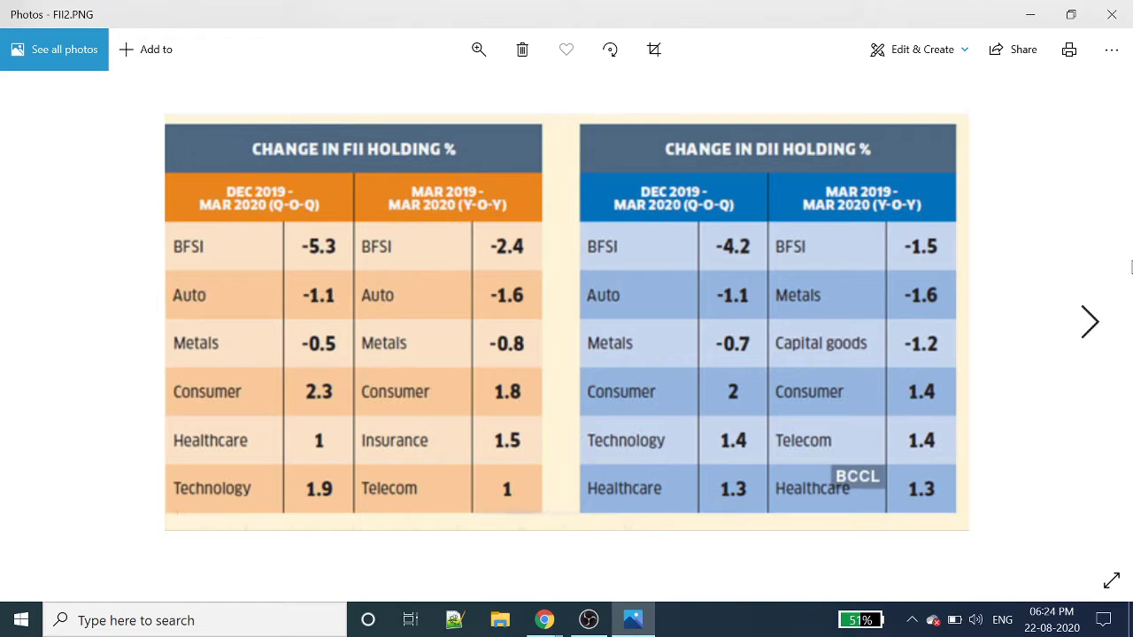
{"action": "left_click", "coordinate": [1090, 322]}
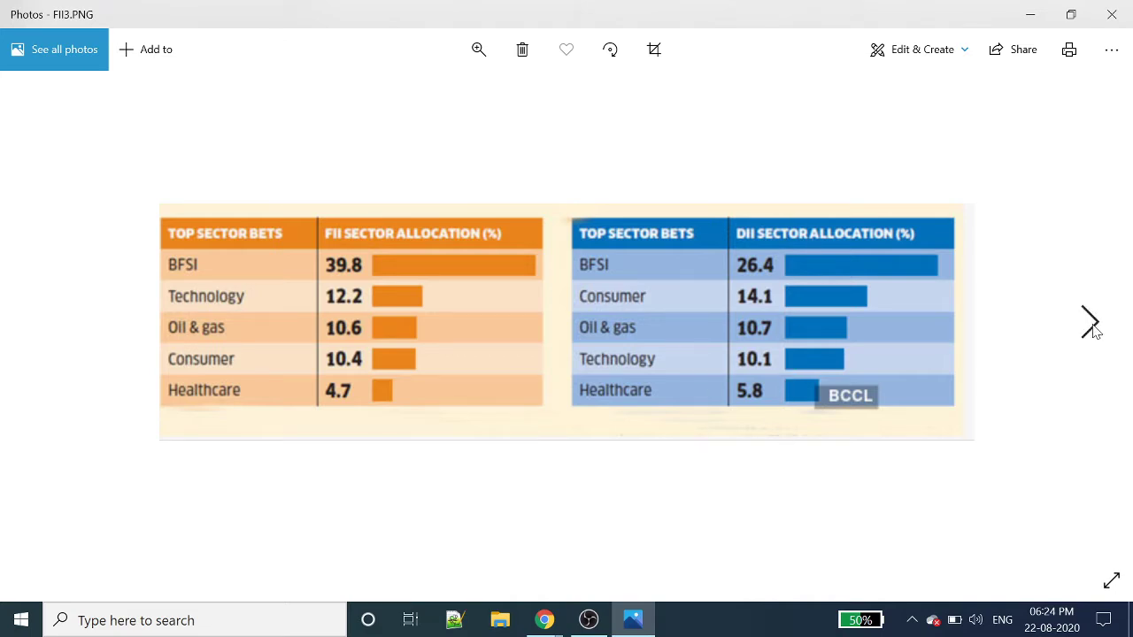
{"action": "left_click", "coordinate": [1090, 322]}
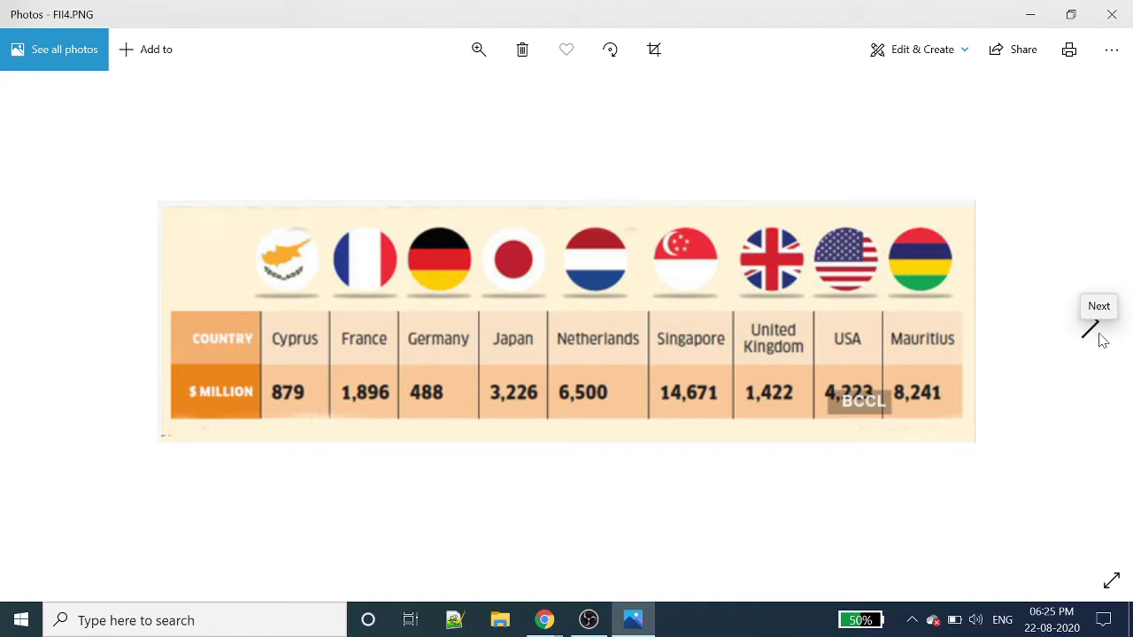
{"action": "left_click", "coordinate": [1102, 340]}
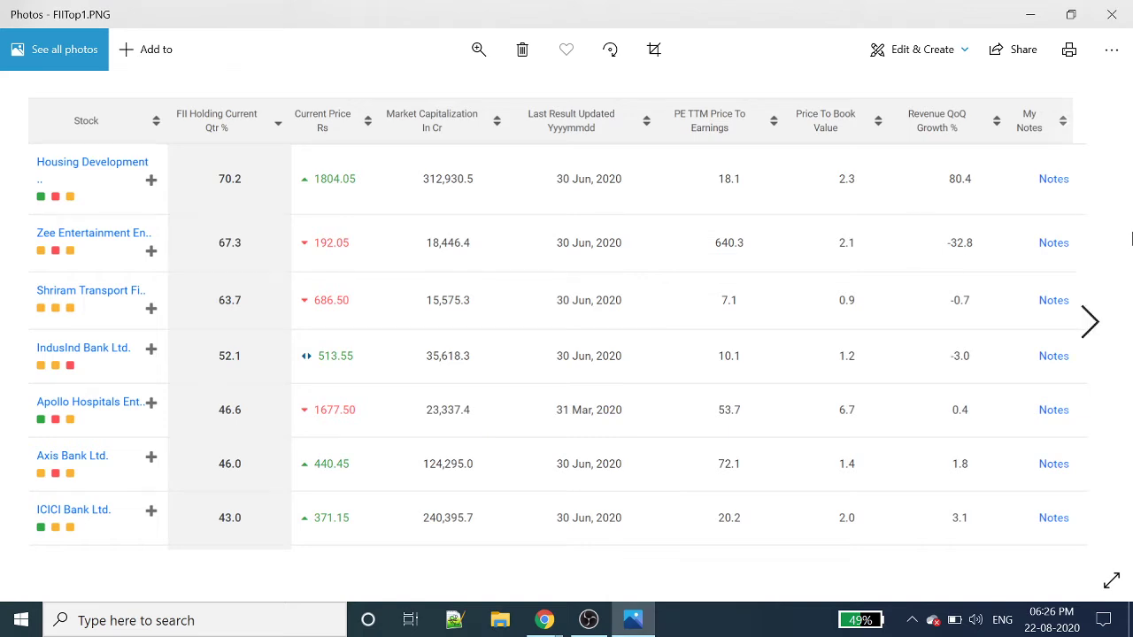
{"action": "left_click", "coordinate": [1089, 324]}
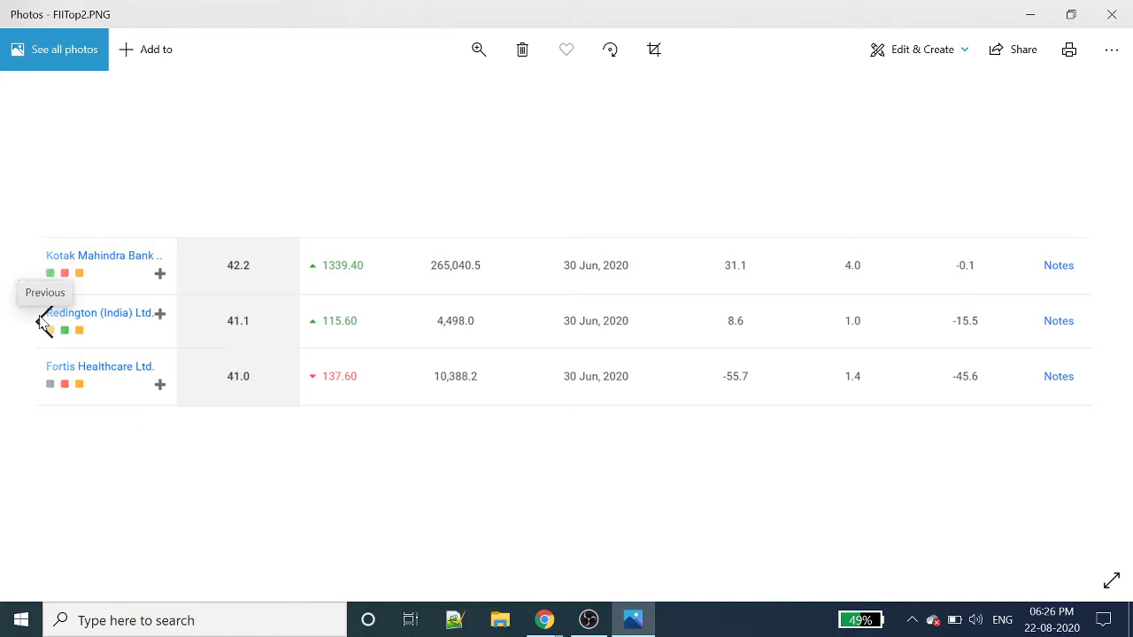
{"action": "left_click", "coordinate": [43, 320]}
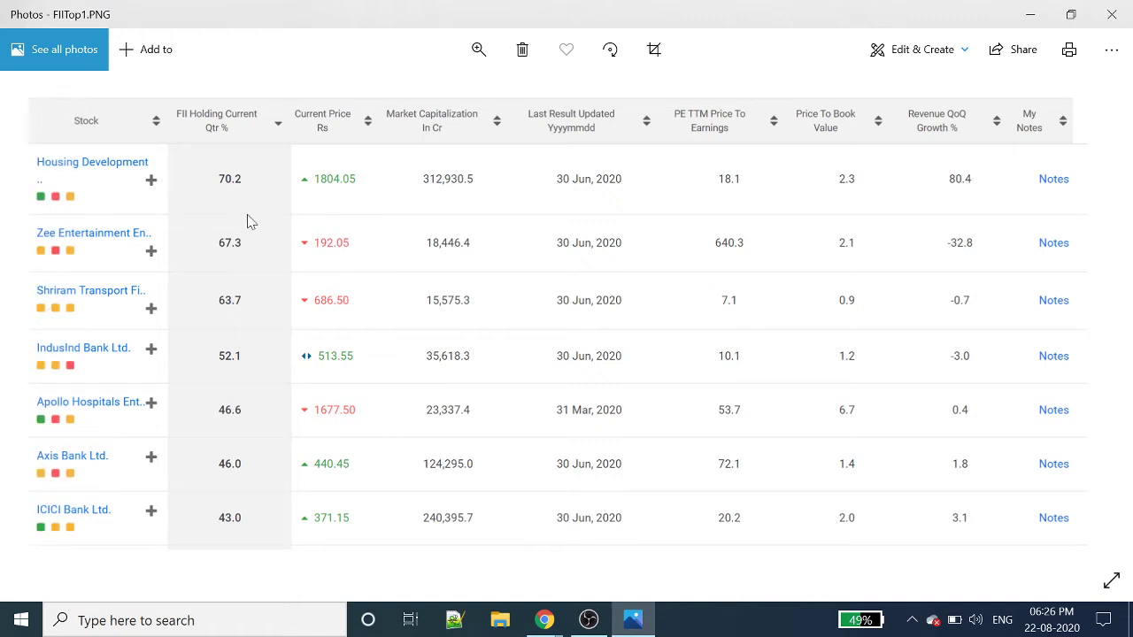
- Switch to the TradingView window in Chrome and try ticker searches for HOUSE and ZEE
{"action": "left_click", "coordinate": [546, 622]}
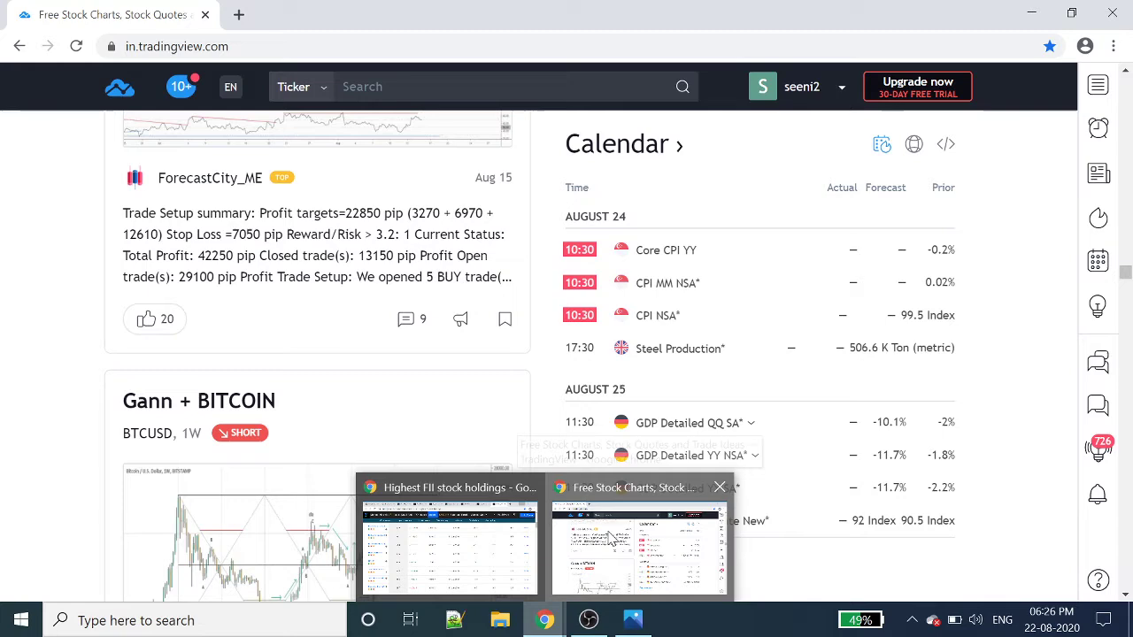
{"action": "left_click", "coordinate": [639, 544]}
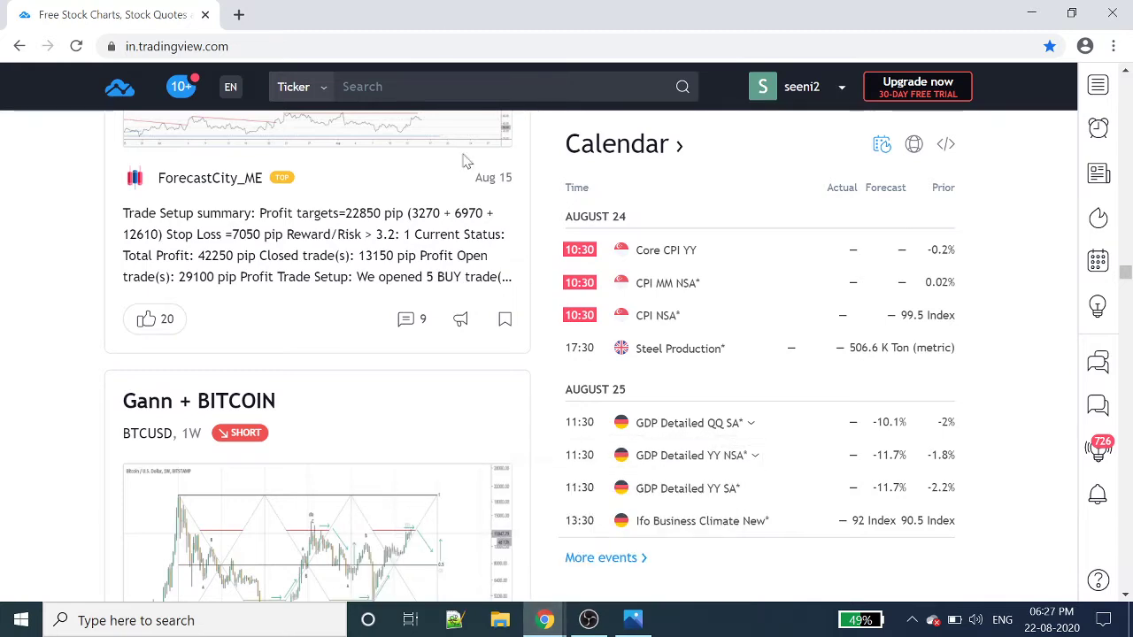
{"action": "left_click", "coordinate": [452, 86]}
{"action": "type", "text": "HOUSE"}
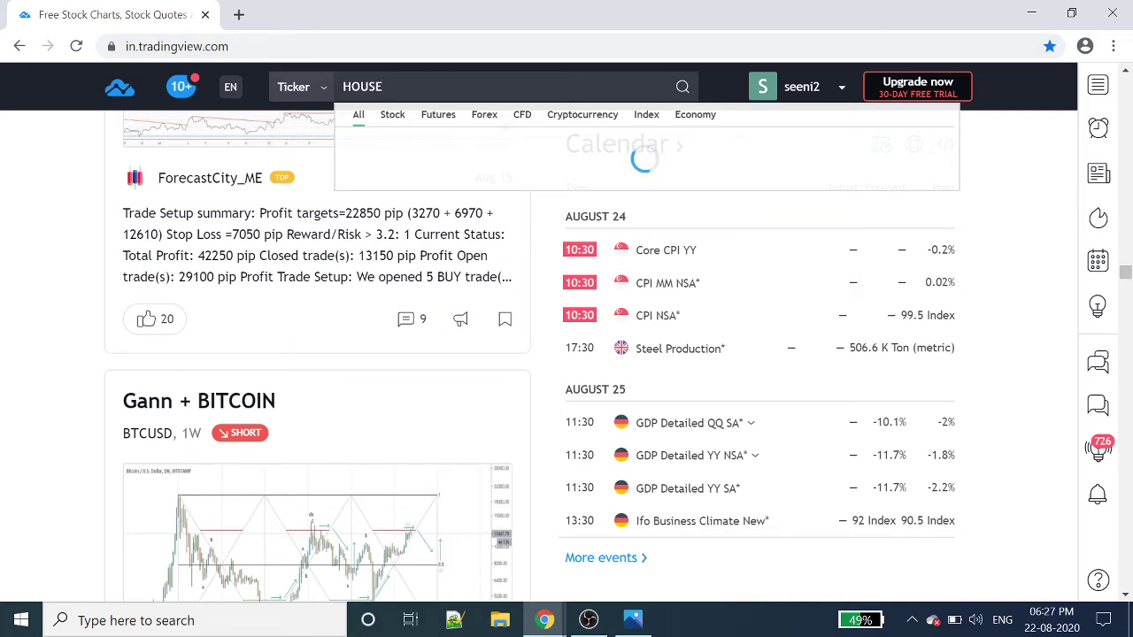
{"action": "key", "text": "ctrl+a"}
{"action": "type", "text": "ZEE"}
- Load the bookmarked TradingView site in an additional browser tab and return to the original tab
{"action": "left_click", "coordinate": [238, 14]}
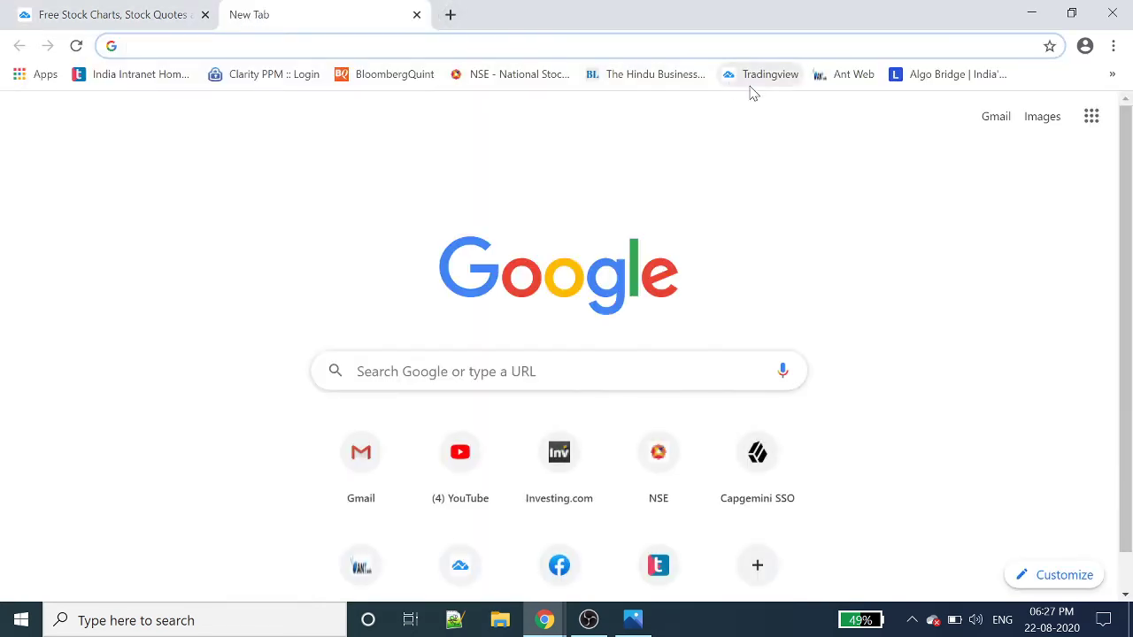
{"action": "left_click", "coordinate": [750, 82]}
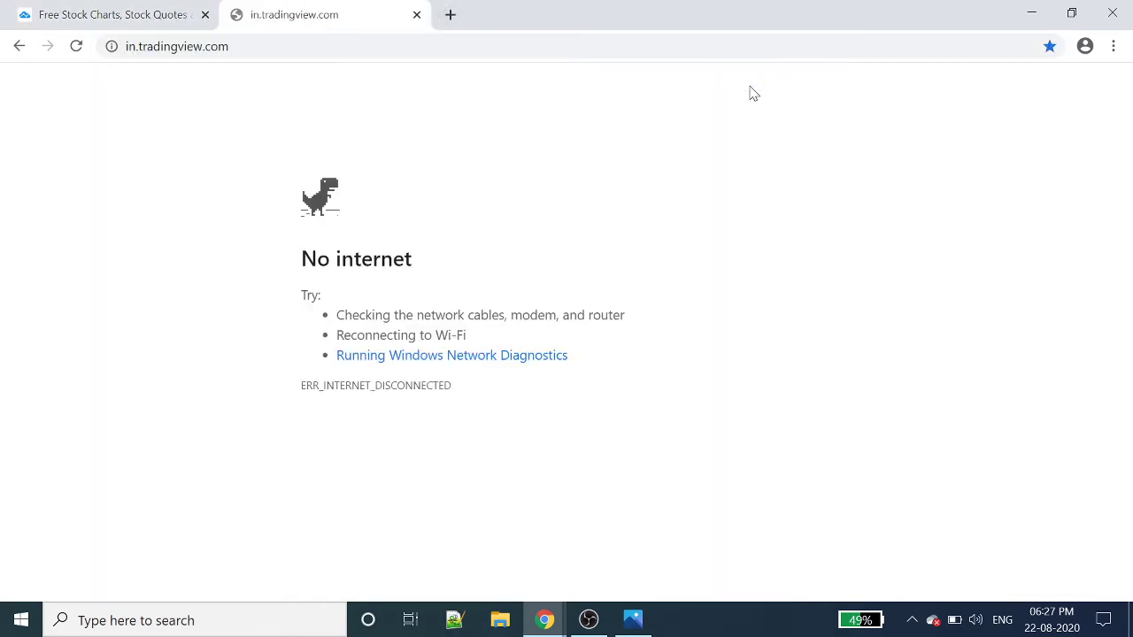
{"action": "left_click", "coordinate": [142, 9]}
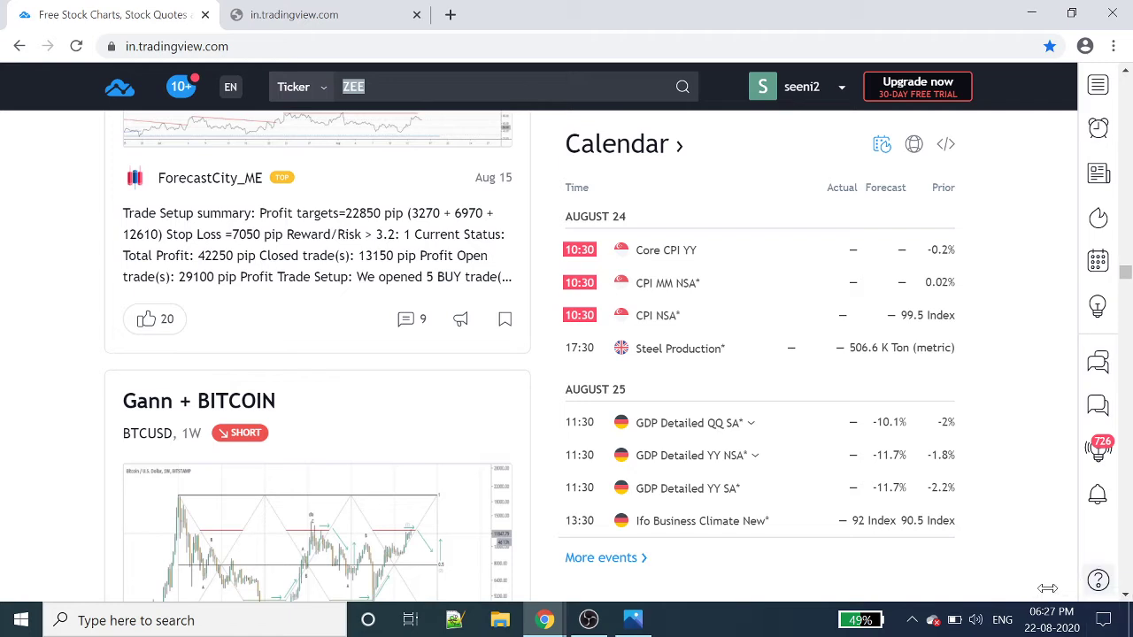
- Check the available Wi-Fi networks and reload in.tradingview.com in the second tab
{"action": "left_click", "coordinate": [913, 621]}
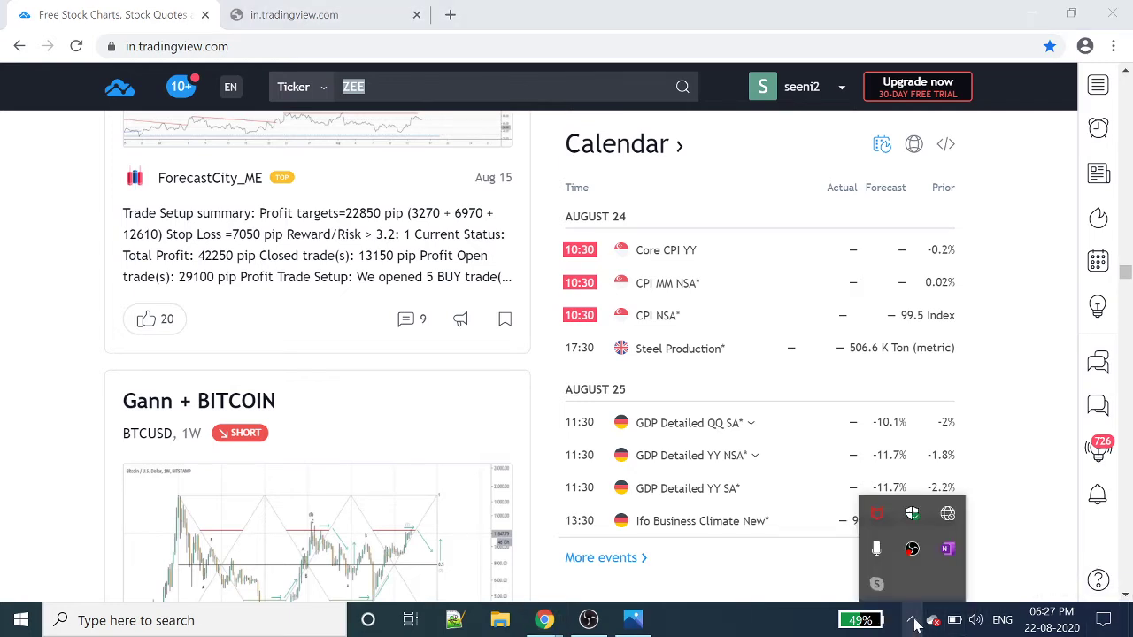
{"action": "left_click", "coordinate": [950, 517]}
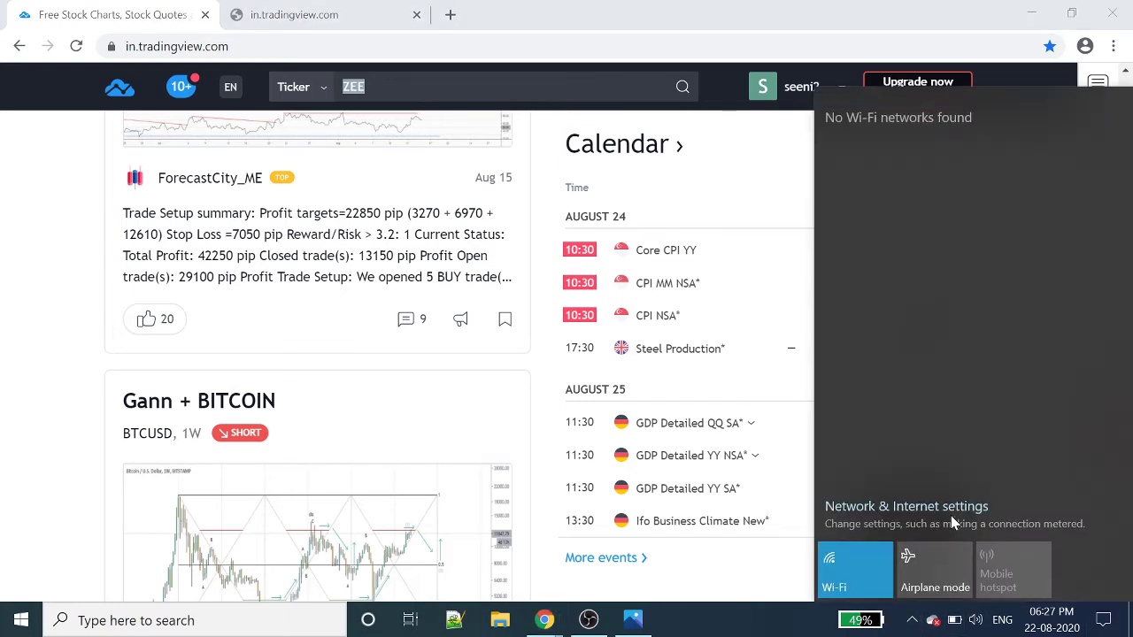
{"action": "left_click", "coordinate": [326, 11]}
{"action": "key", "text": "ctrl+l"}
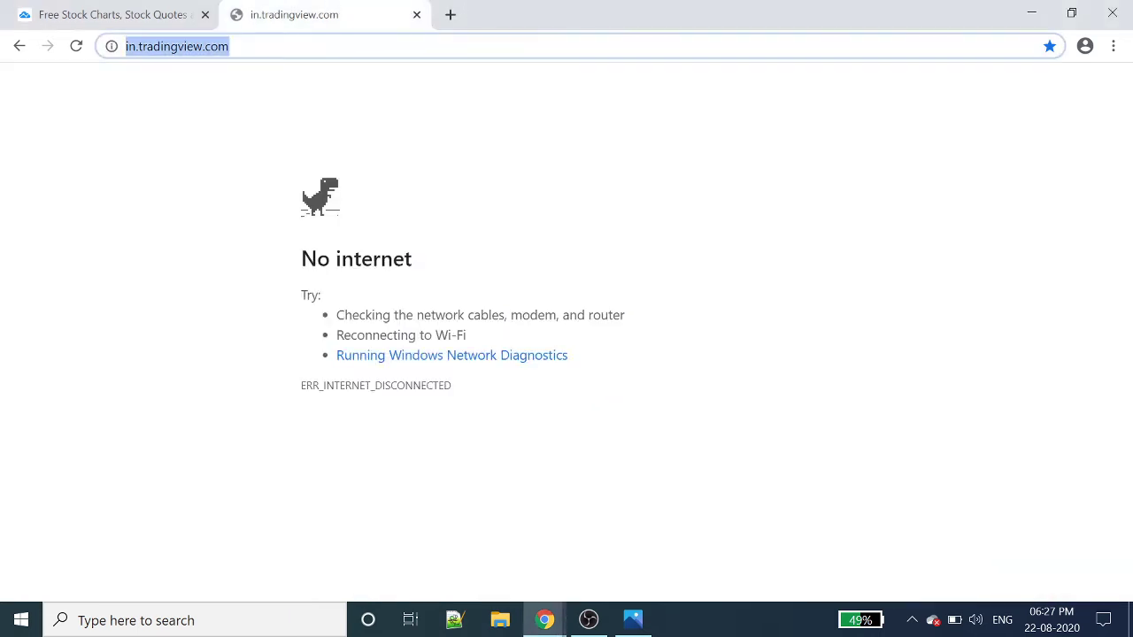
{"action": "key", "text": "Return"}
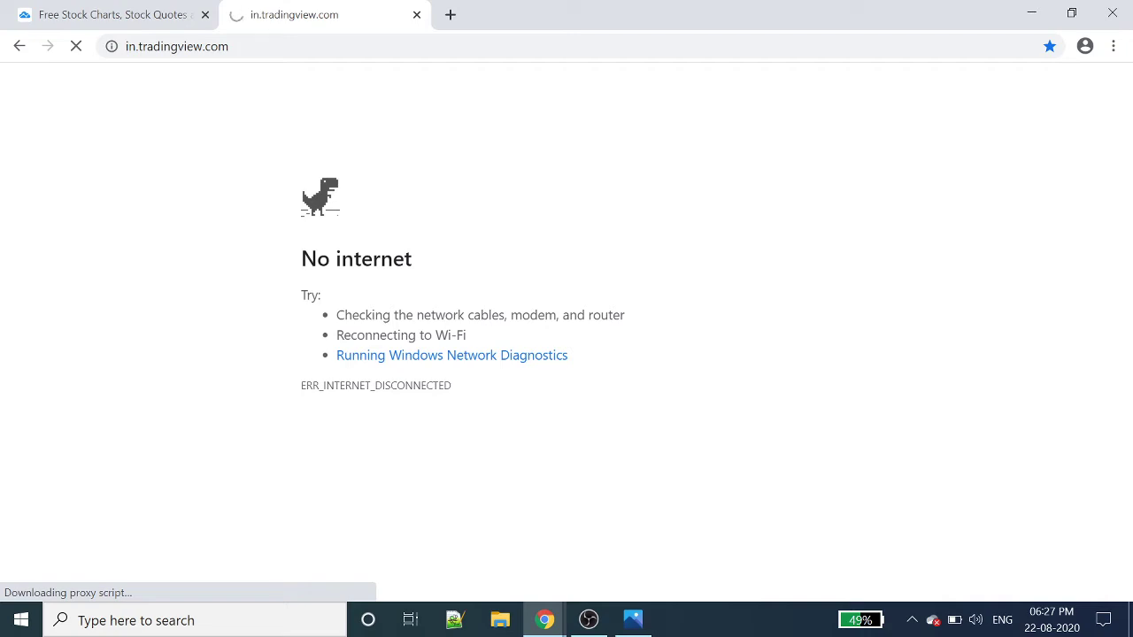
- Search tickers for HOUSING, choose the NSE stock HDIL and open its full-featured chart
{"action": "left_click", "coordinate": [127, 13]}
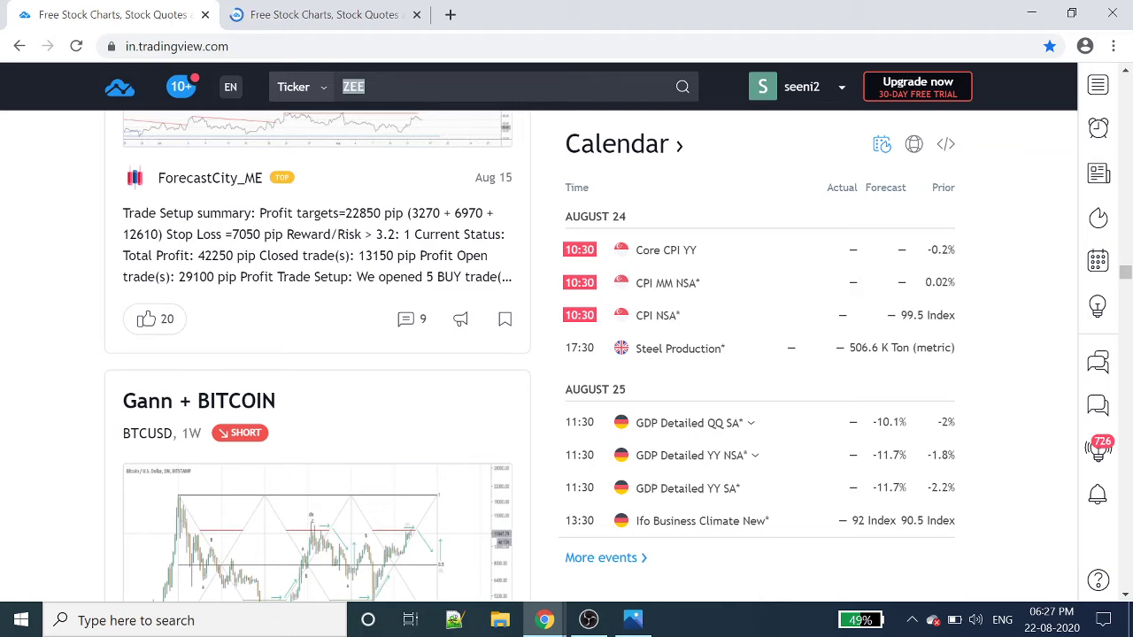
{"action": "type", "text": "HOUS"}
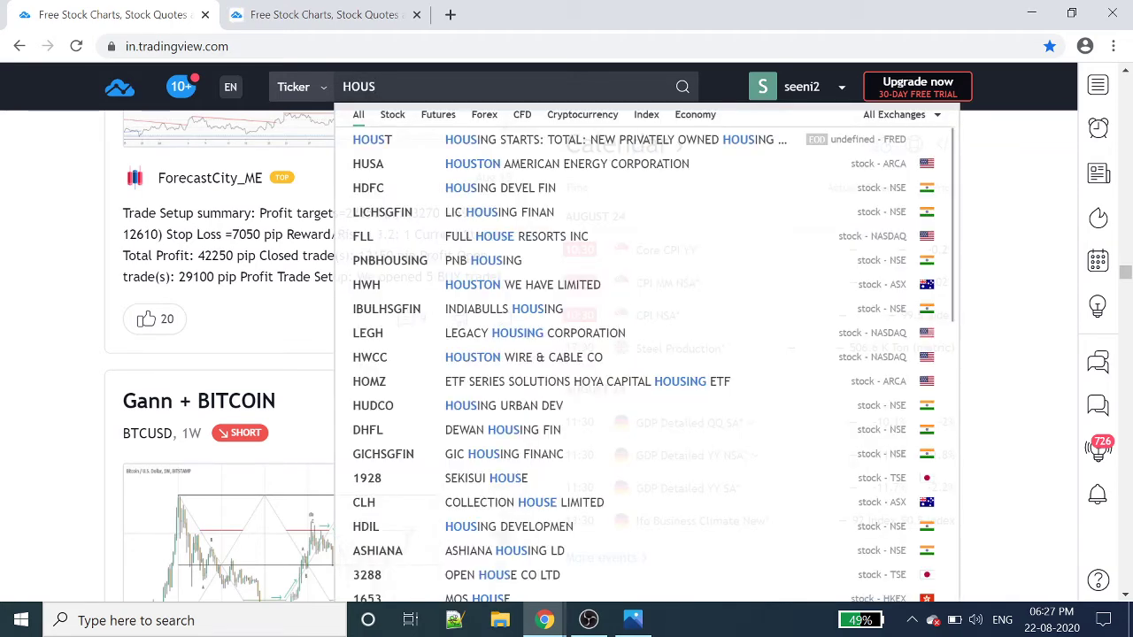
{"action": "type", "text": "ING"}
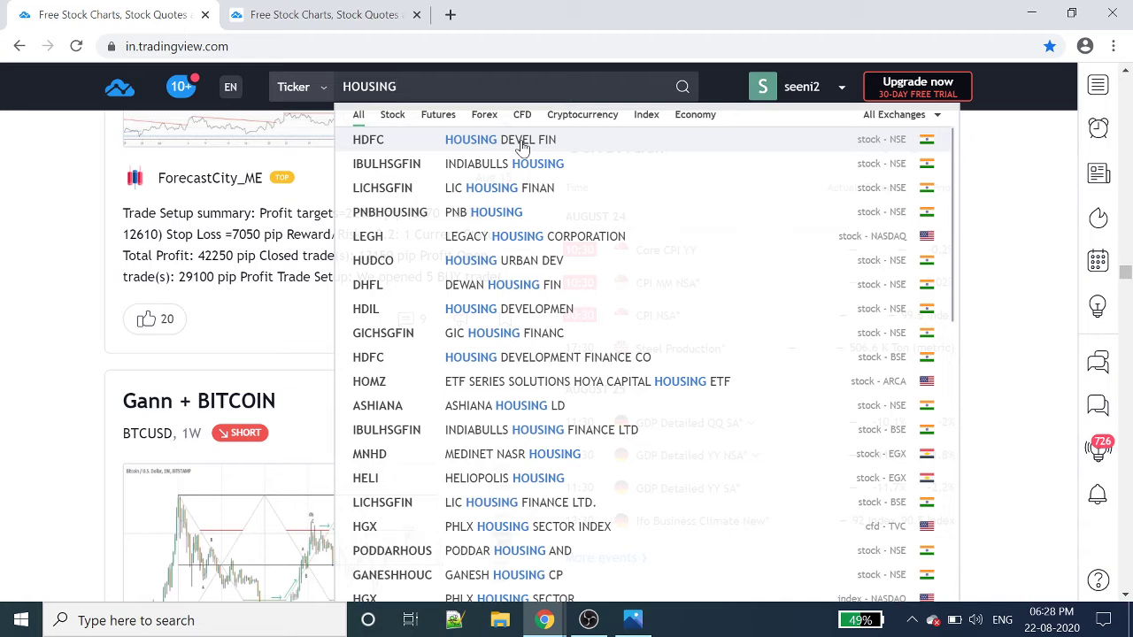
{"action": "right_click", "coordinate": [544, 317]}
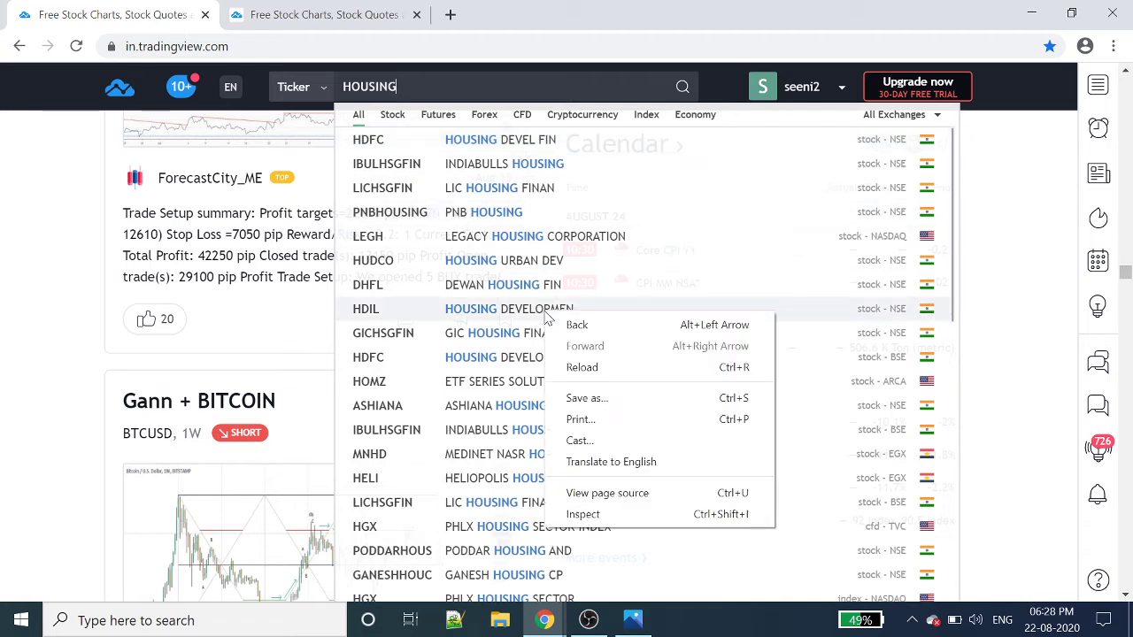
{"action": "left_click", "coordinate": [500, 311]}
{"action": "left_click", "coordinate": [500, 311]}
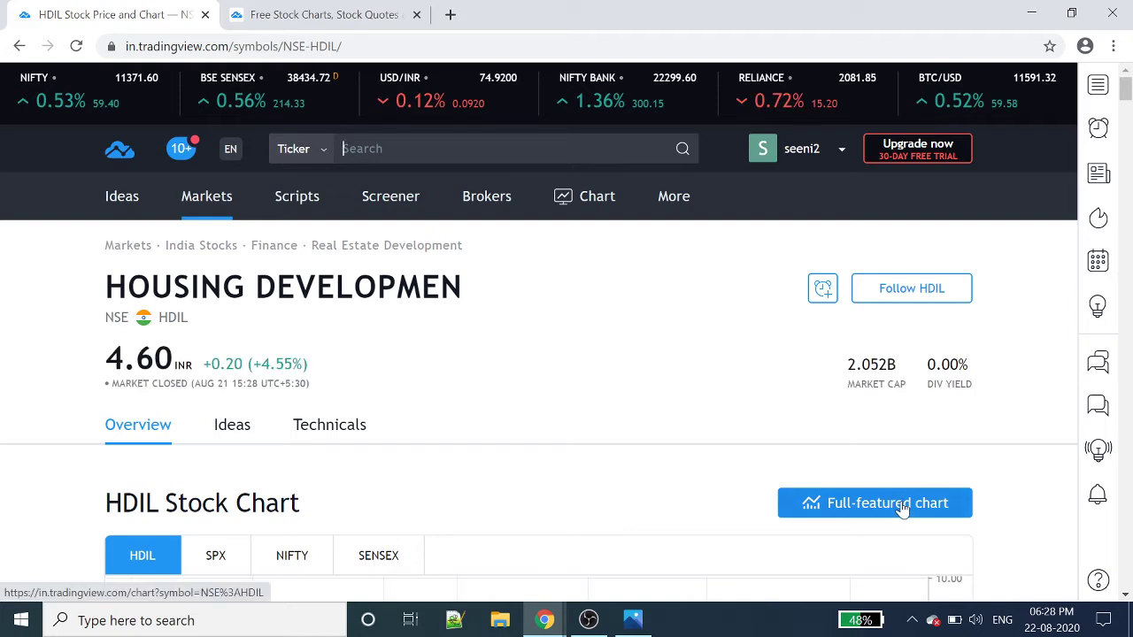
{"action": "left_click", "coordinate": [892, 501]}
- From the HDIL stock page, search for HDFC and open the NSE listing of Housing Devel Fin
{"action": "left_click", "coordinate": [145, 19]}
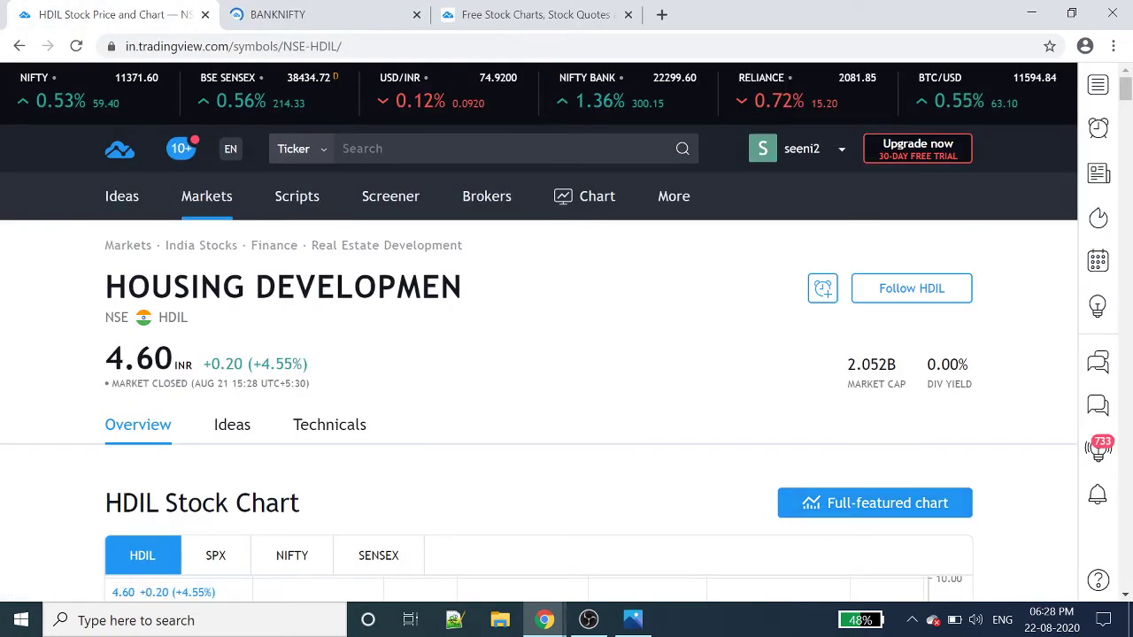
{"action": "type", "text": "HDFC"}
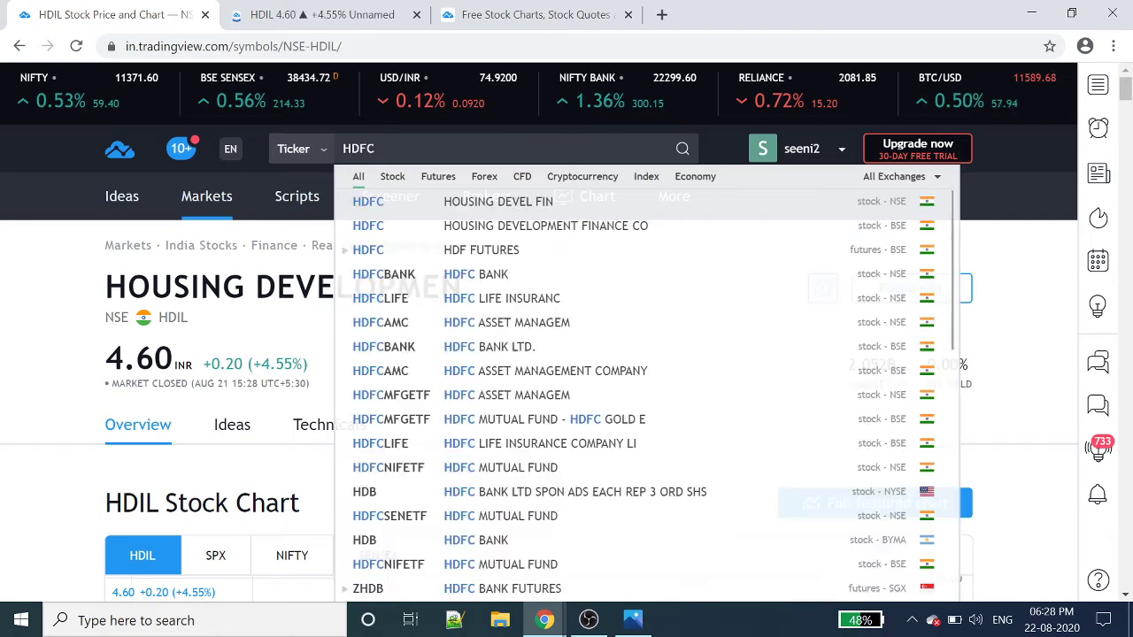
{"action": "left_click", "coordinate": [486, 210]}
- In the other TradingView tab, search for ZEE and open the NSE listing of ZEEL
{"action": "left_click", "coordinate": [535, 12]}
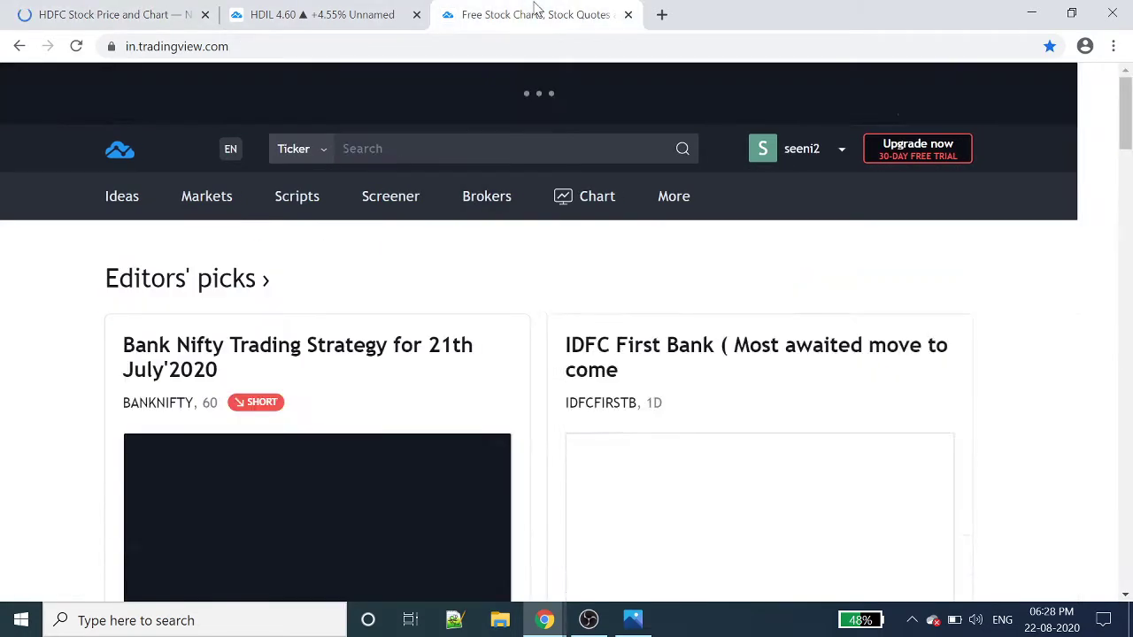
{"action": "type", "text": "ZEE"}
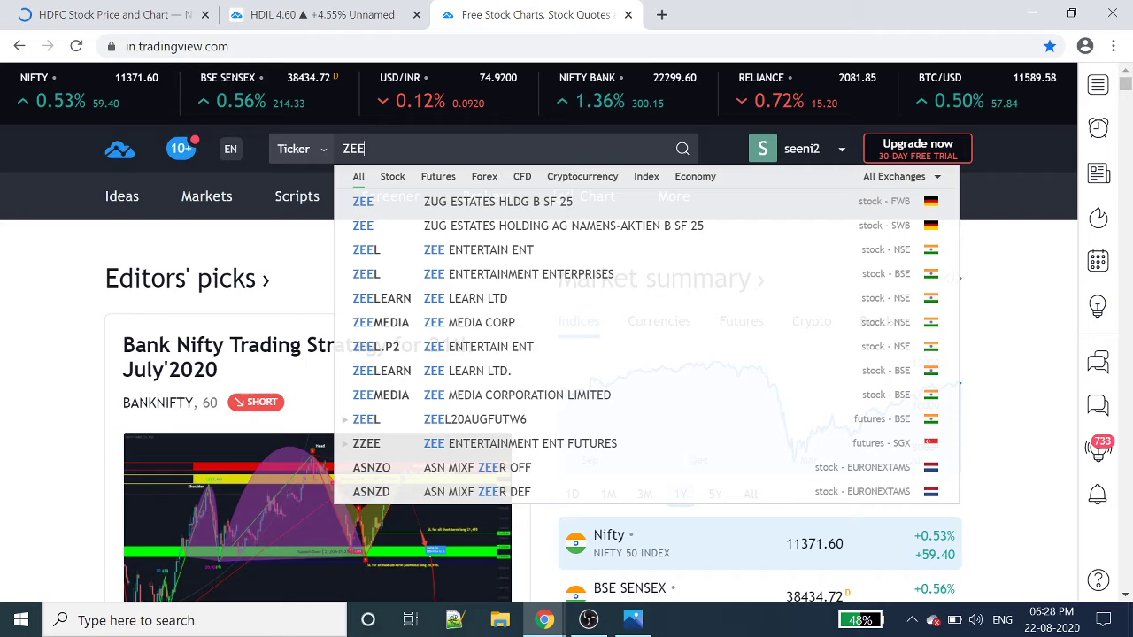
{"action": "left_click", "coordinate": [501, 256]}
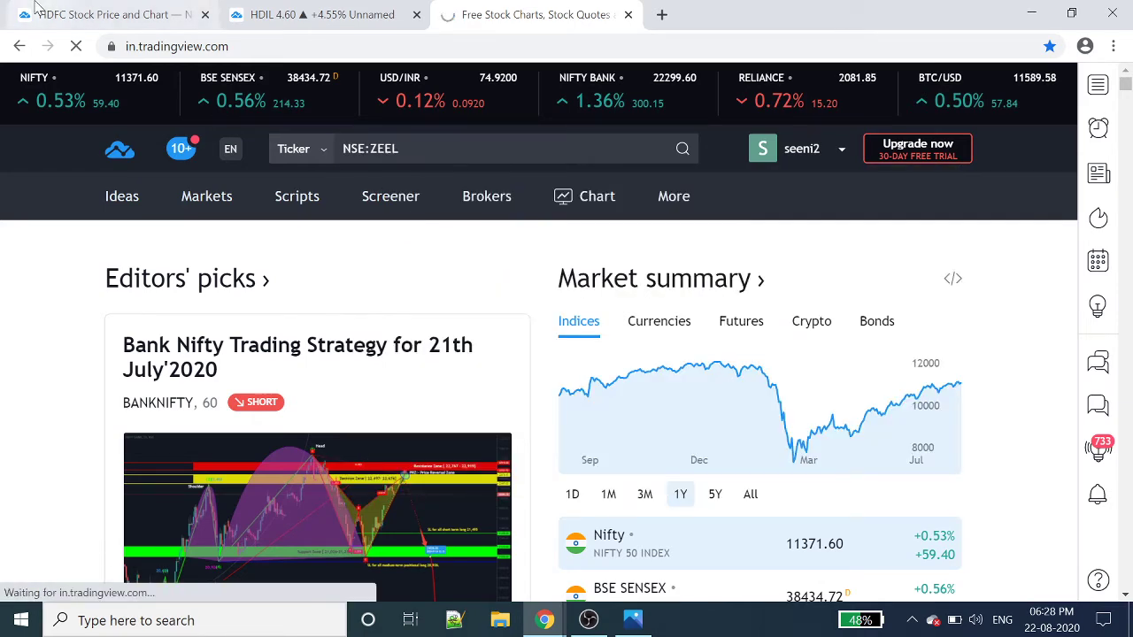
- Open HDFC's full-featured chart on the daily interval, dismissing the trial offers
{"action": "left_click", "coordinate": [35, 10]}
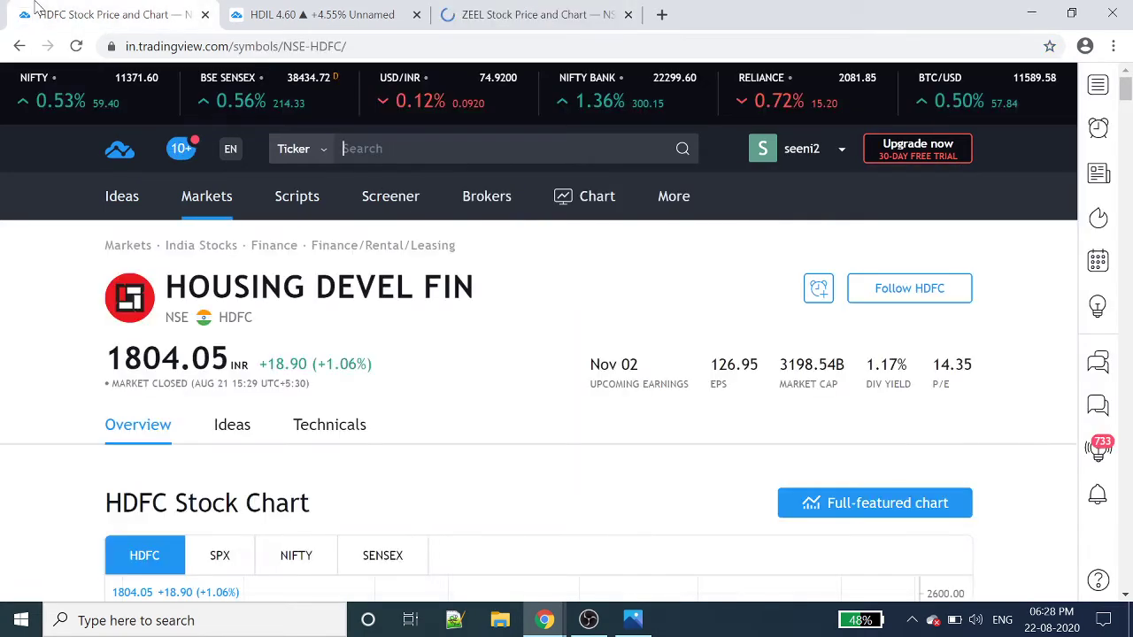
{"action": "left_click", "coordinate": [864, 506]}
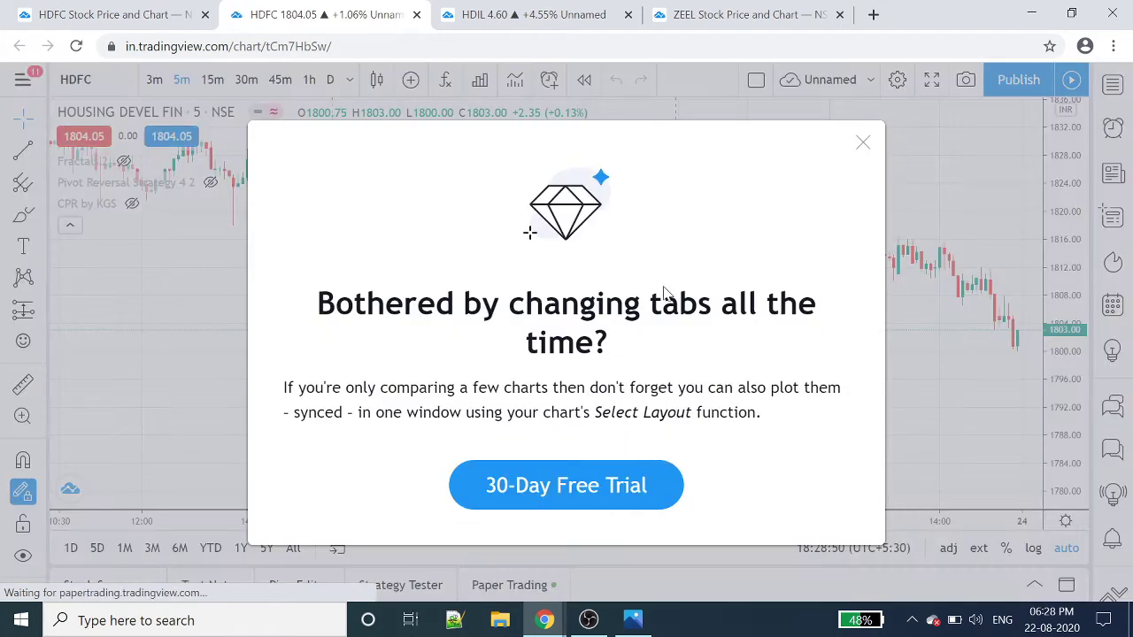
{"action": "left_click", "coordinate": [862, 147]}
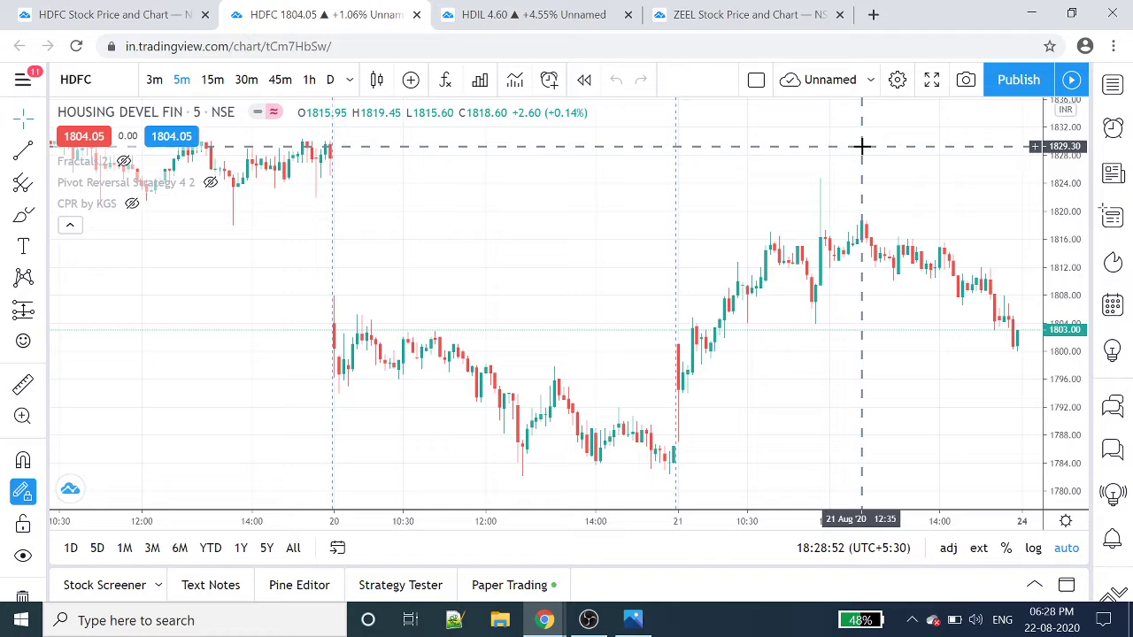
{"action": "left_click", "coordinate": [330, 80]}
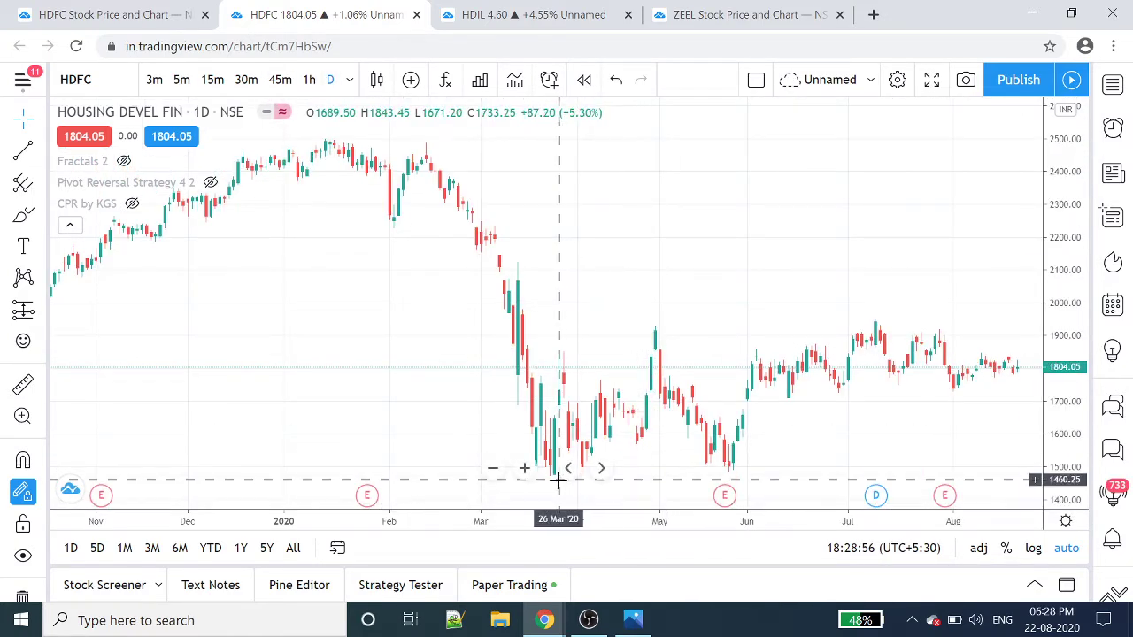
{"action": "left_click", "coordinate": [525, 468]}
{"action": "left_click", "coordinate": [525, 468]}
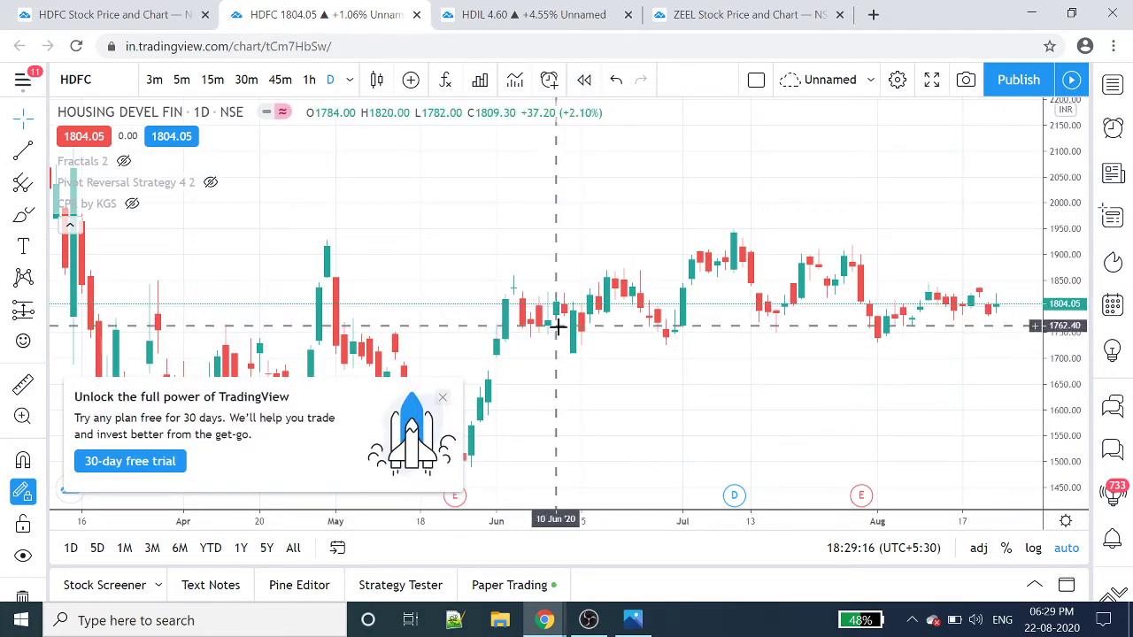
{"action": "left_click", "coordinate": [443, 398]}
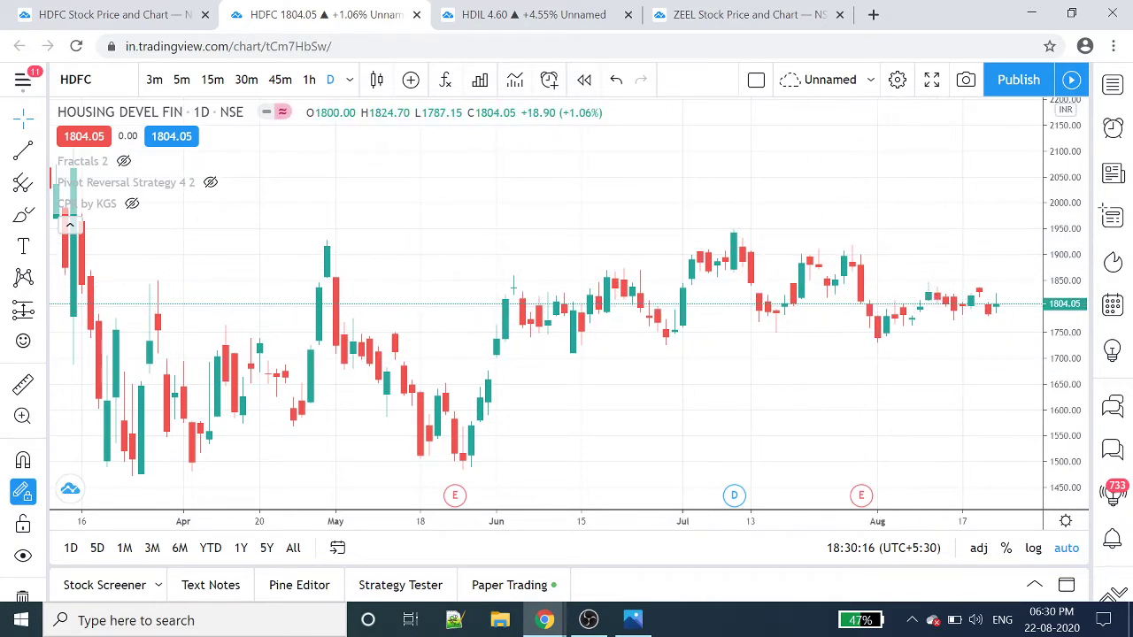
- Open the full-featured chart for ZEEL from its stock page and dismiss the trial offer
{"action": "left_click", "coordinate": [702, 11]}
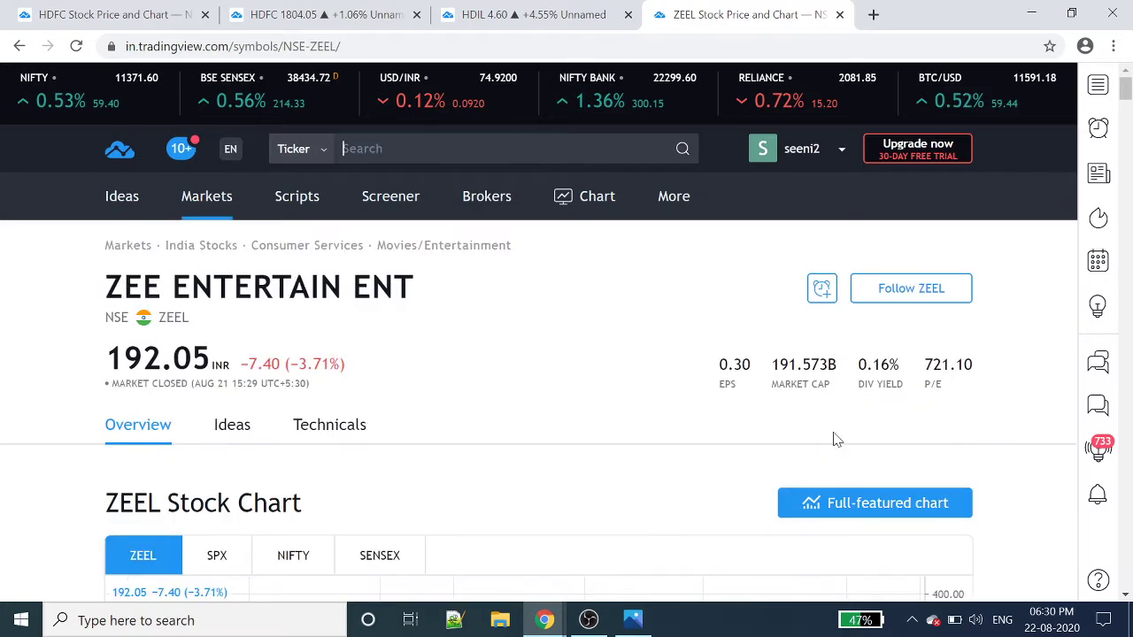
{"action": "left_click", "coordinate": [845, 503]}
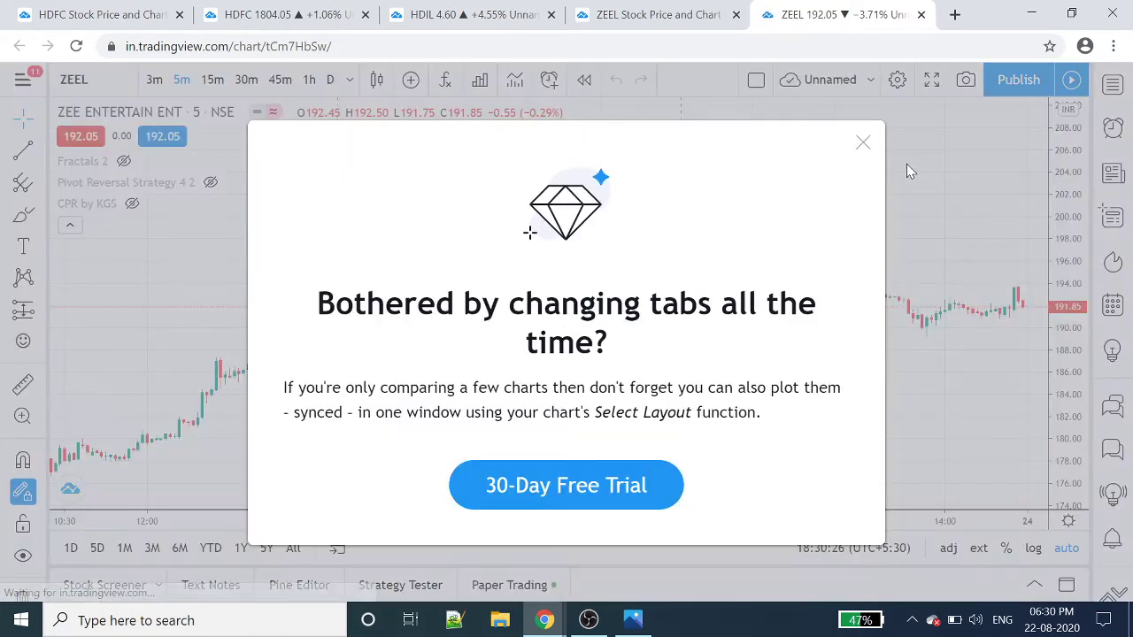
{"action": "left_click", "coordinate": [864, 145]}
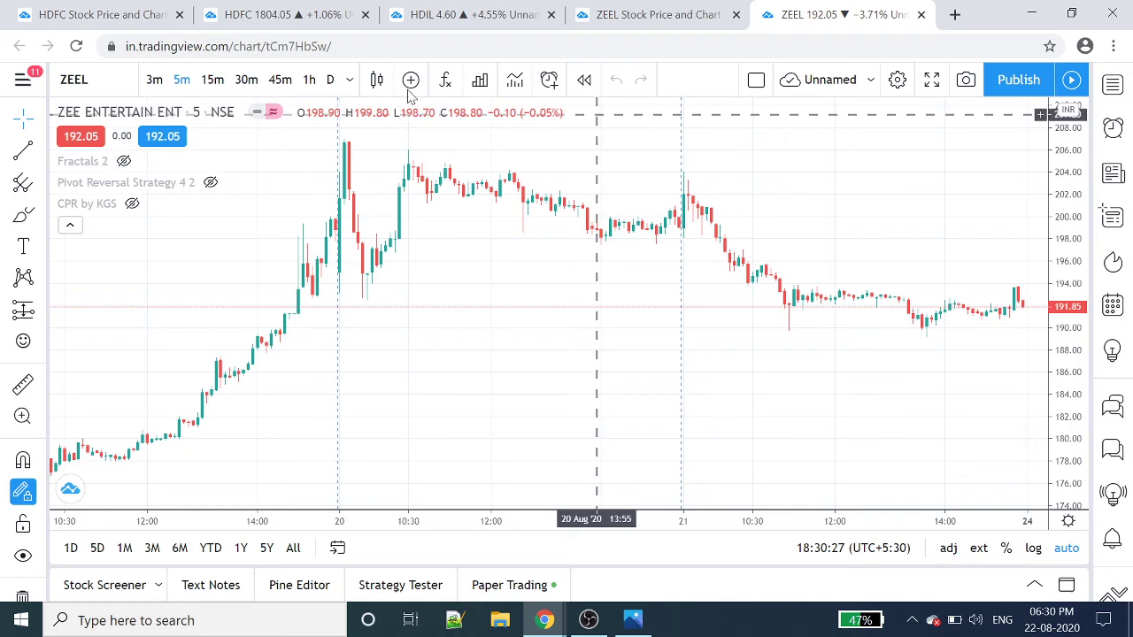
- Switch the ZEEL chart to the daily interval and enlarge the candles from mid-March to August 2020, dismissing the trial offer
{"action": "left_click", "coordinate": [331, 80]}
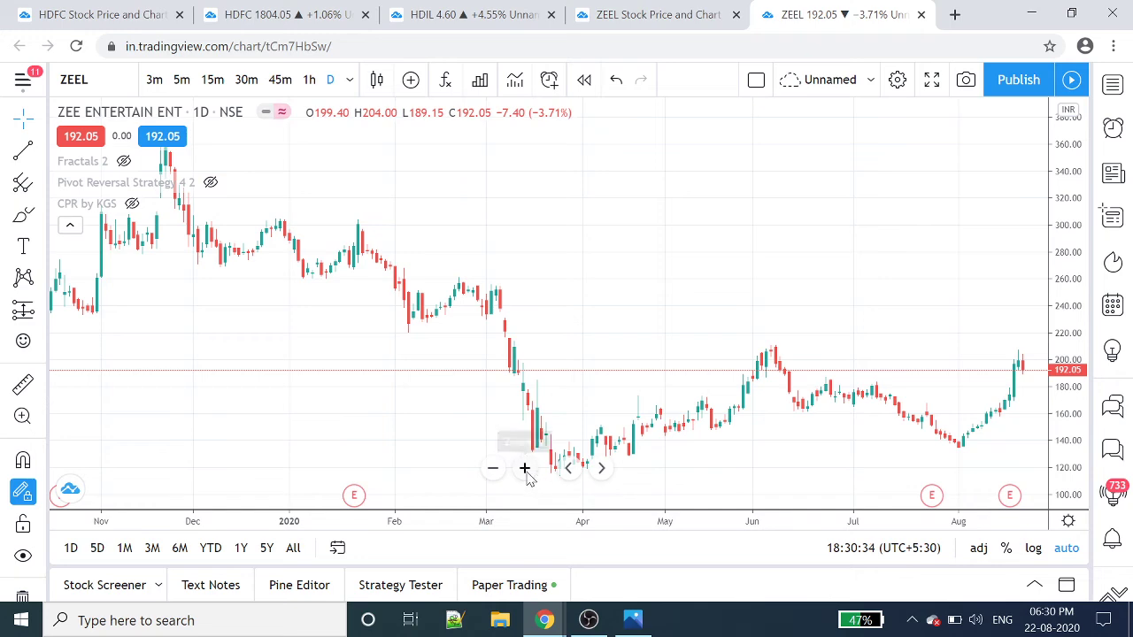
{"action": "left_click", "coordinate": [525, 469]}
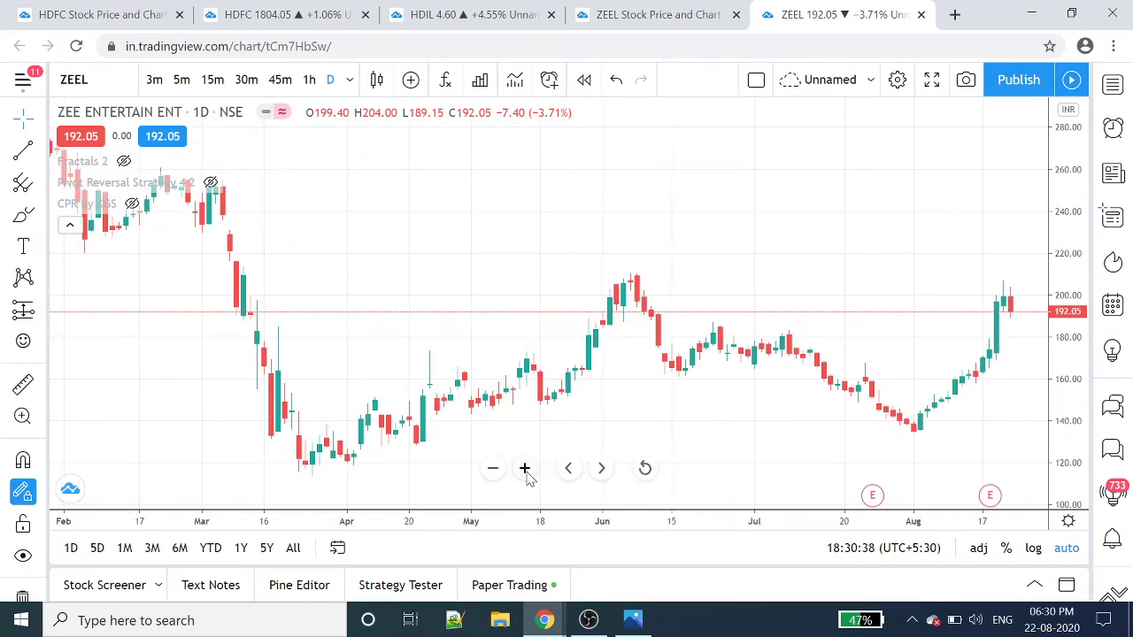
{"action": "left_click", "coordinate": [525, 469]}
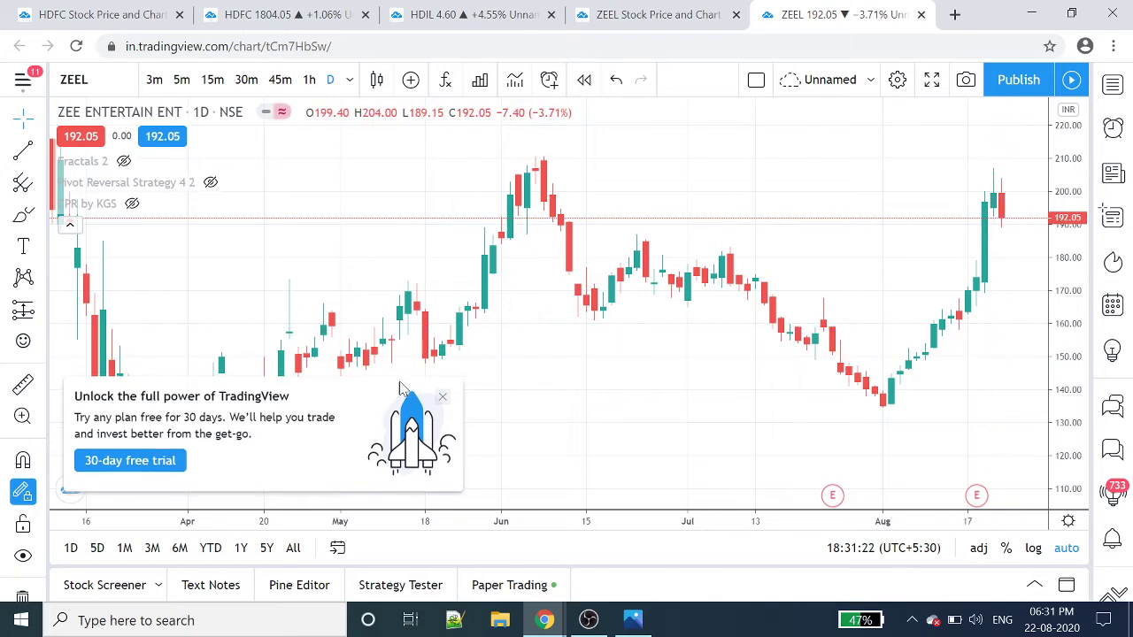
{"action": "left_click", "coordinate": [443, 400]}
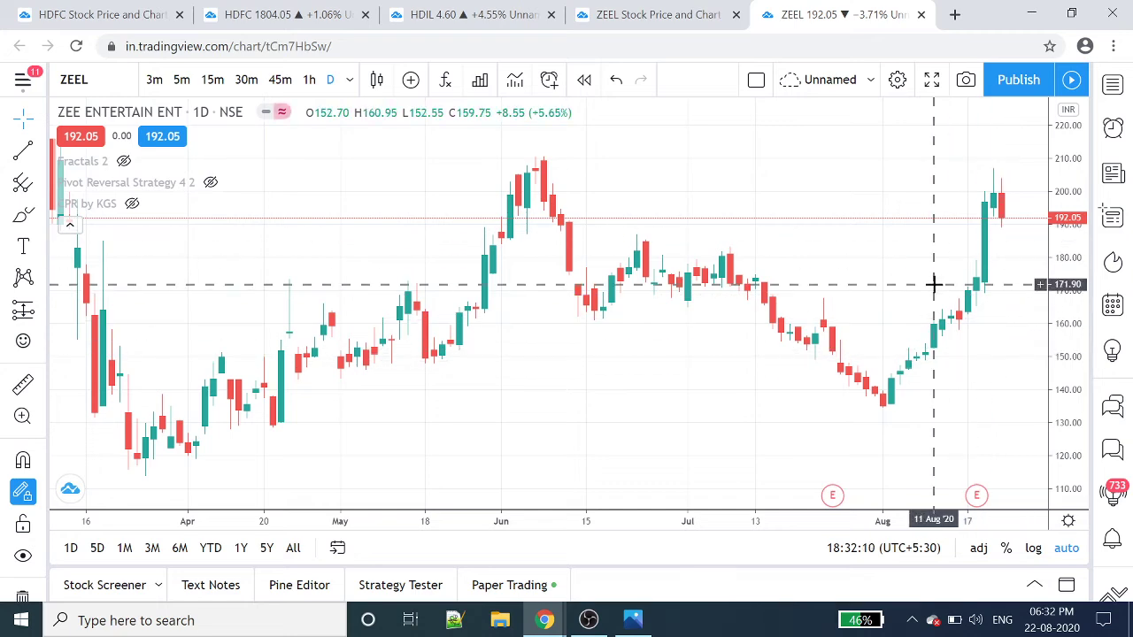
- Consult the FII holdings table image, return to the ZEEL stock page, search for INDUS and open the NSE listing of IndusInd Bank
{"action": "left_click", "coordinate": [641, 624]}
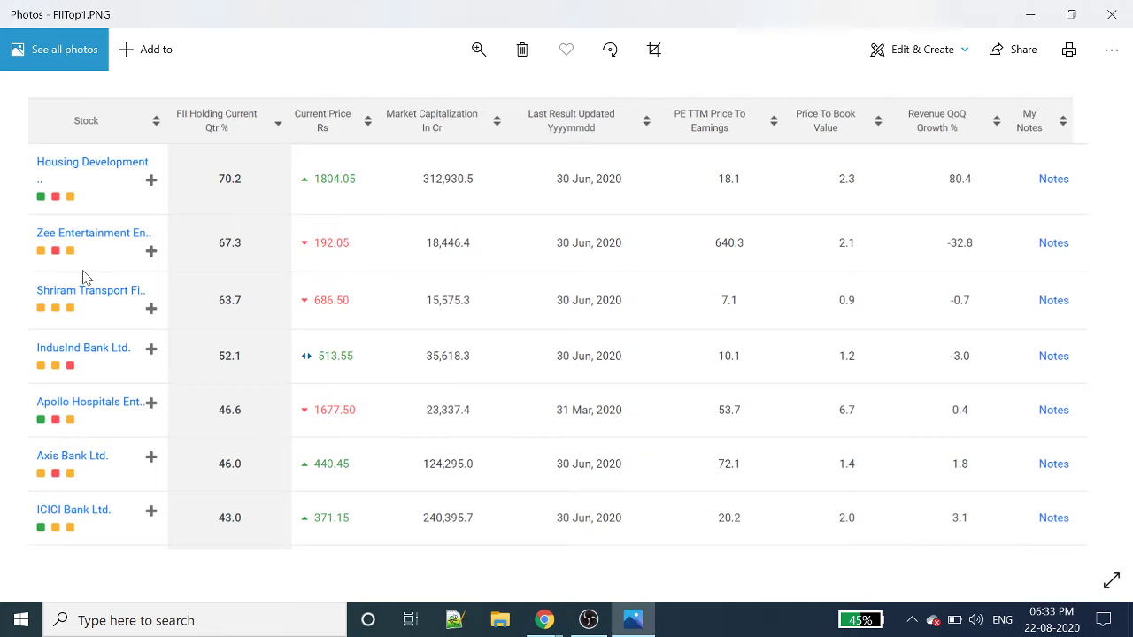
{"action": "left_click", "coordinate": [1030, 14]}
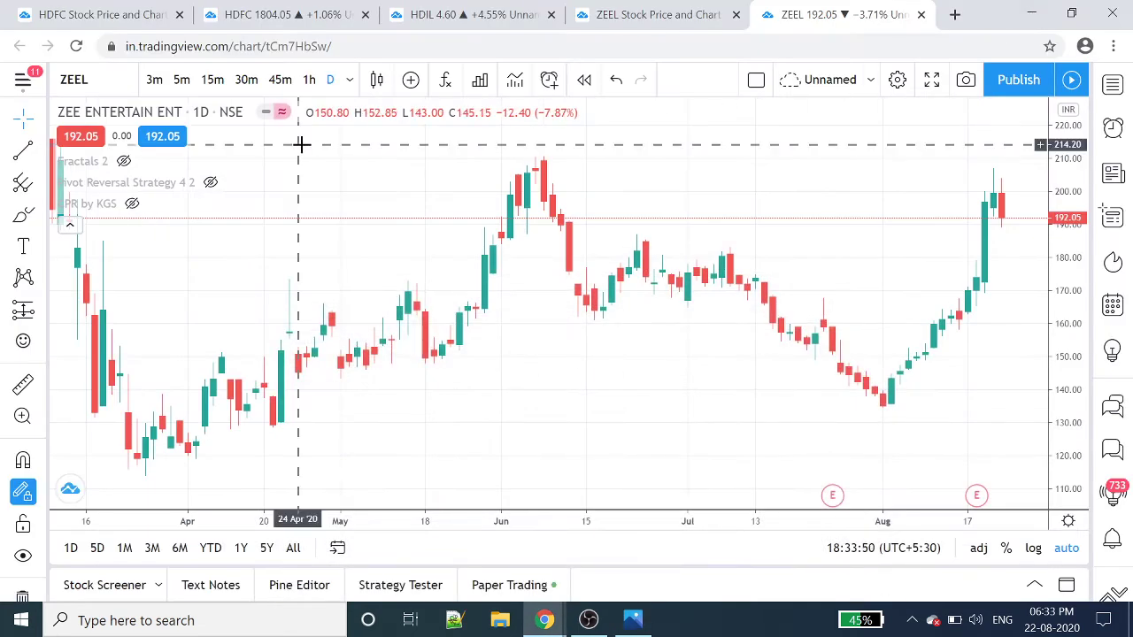
{"action": "left_click", "coordinate": [677, 9]}
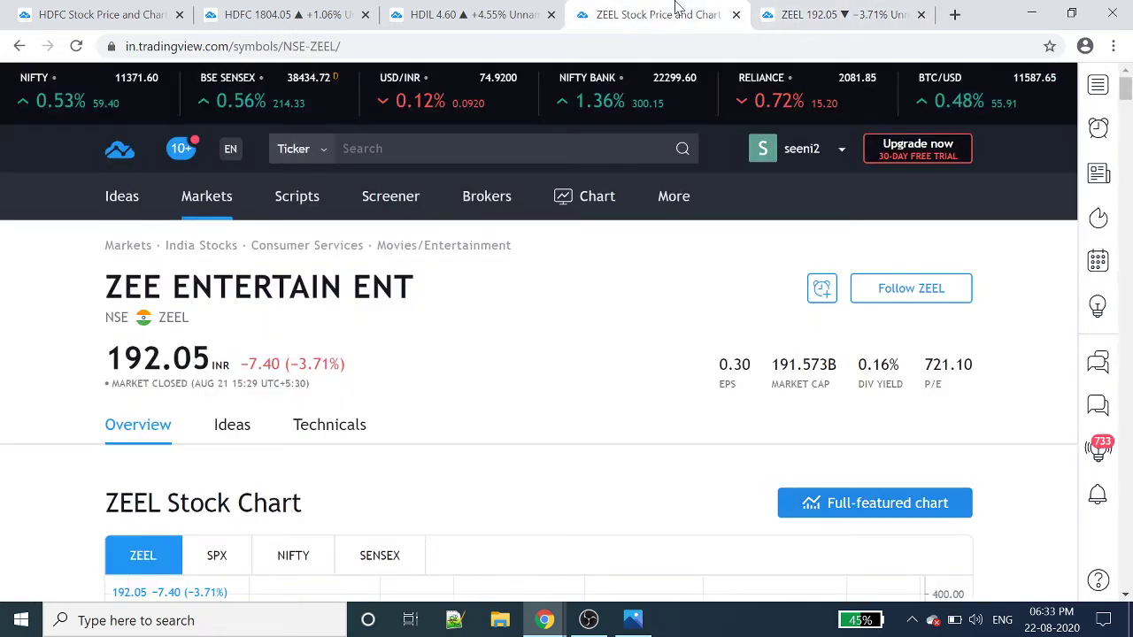
{"action": "left_click", "coordinate": [425, 148]}
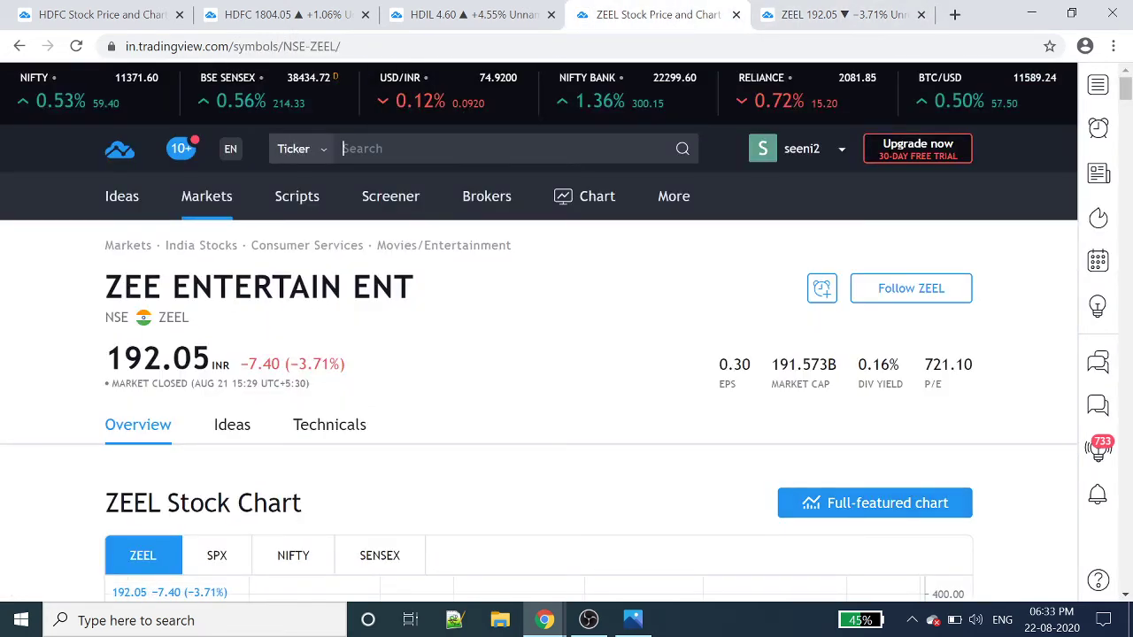
{"action": "type", "text": "INDUS"}
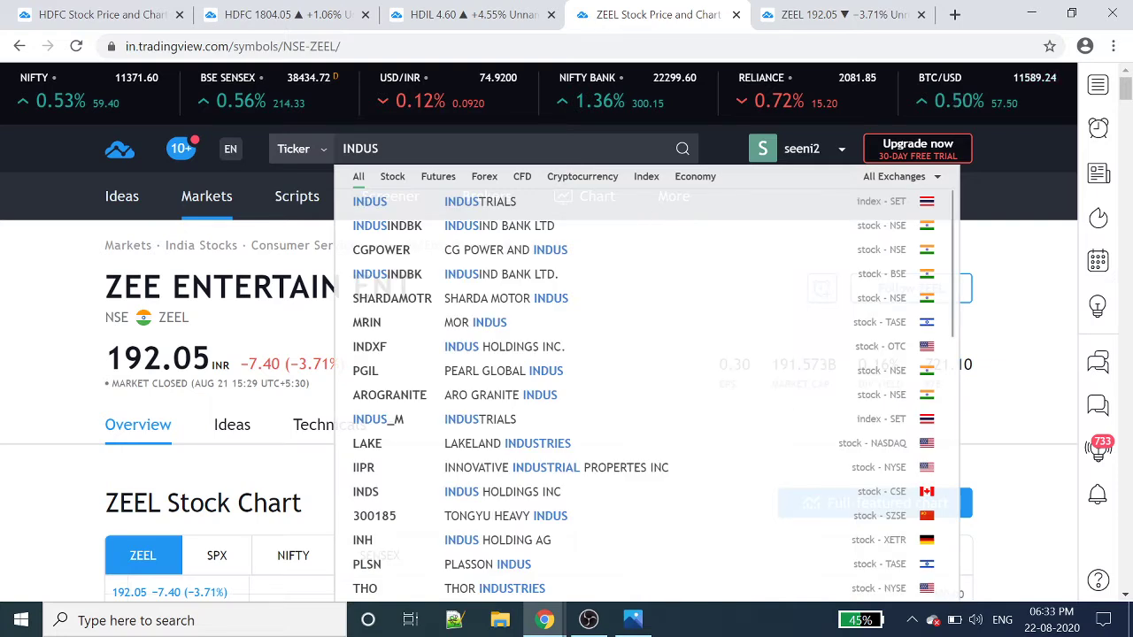
{"action": "left_click", "coordinate": [500, 232]}
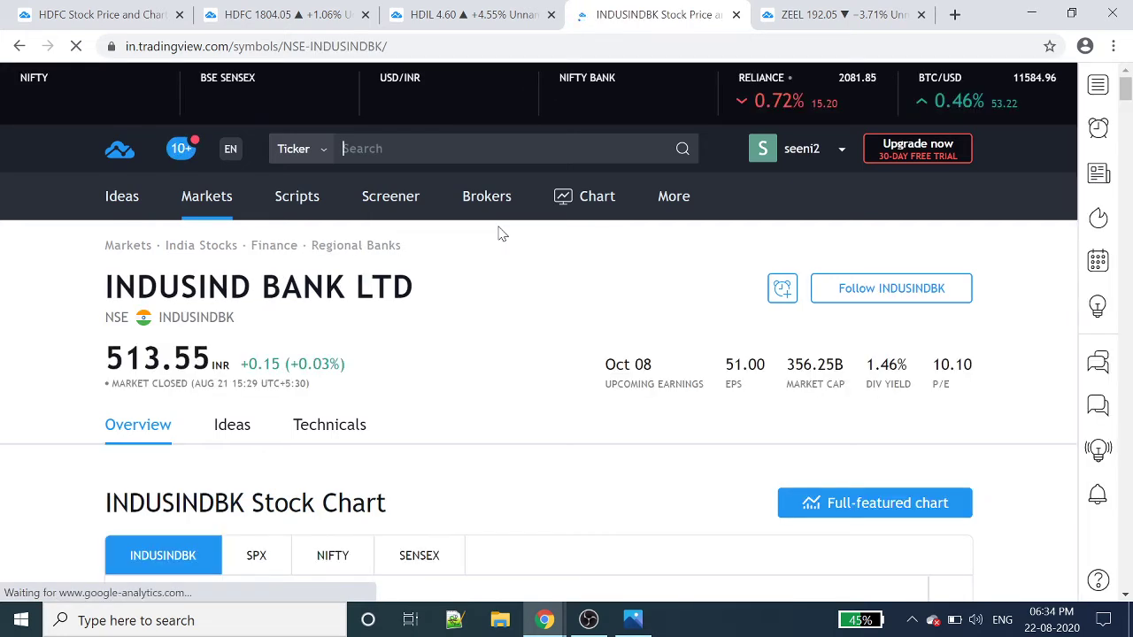
- Open INDUSINDBK's full-featured chart, stretch its price scale and centre the recent daily candles, dismissing the trial offers
{"action": "left_click", "coordinate": [864, 503]}
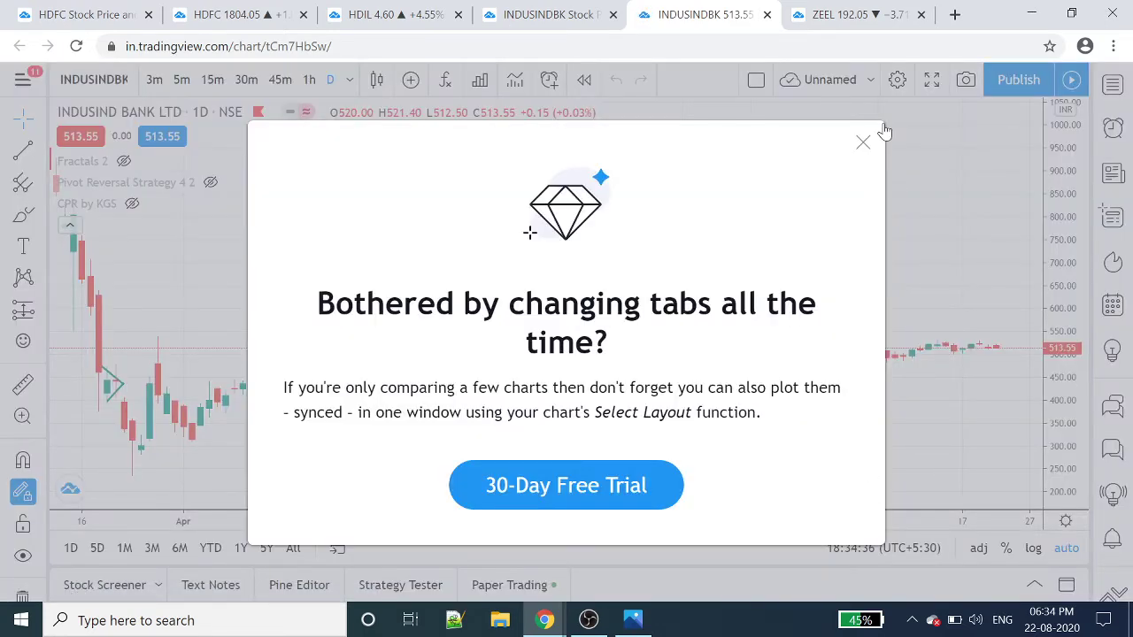
{"action": "left_click", "coordinate": [863, 145]}
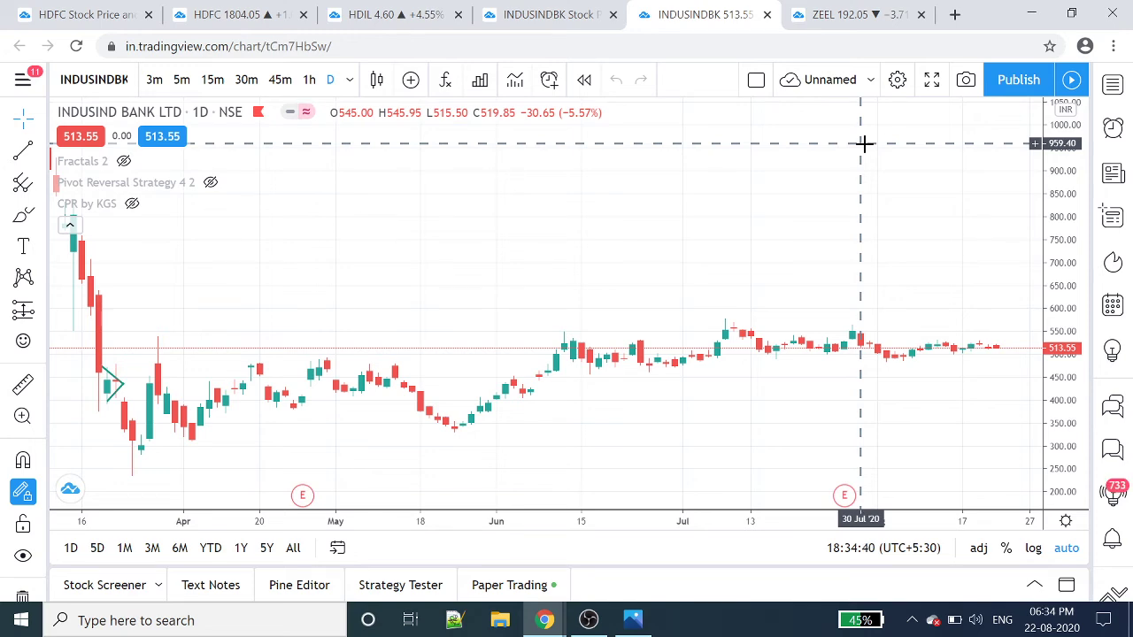
{"action": "left_click_drag", "start_coordinate": [1056, 390], "coordinate": [1056, 332]}
{"action": "left_click_drag", "start_coordinate": [783, 255], "coordinate": [592, 217]}
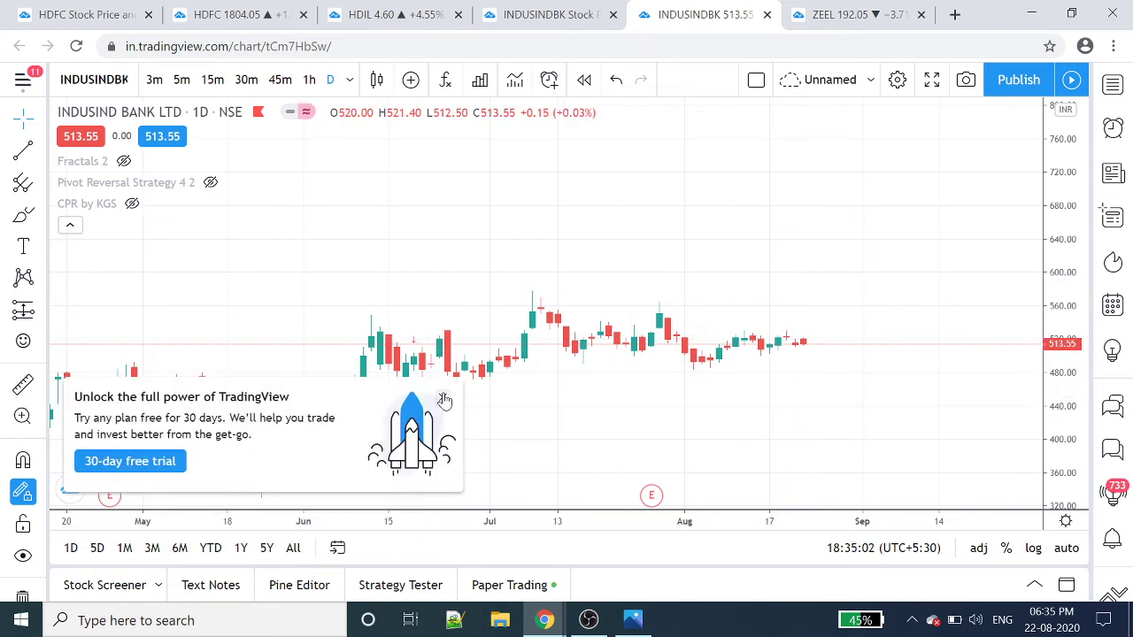
{"action": "left_click", "coordinate": [444, 399]}
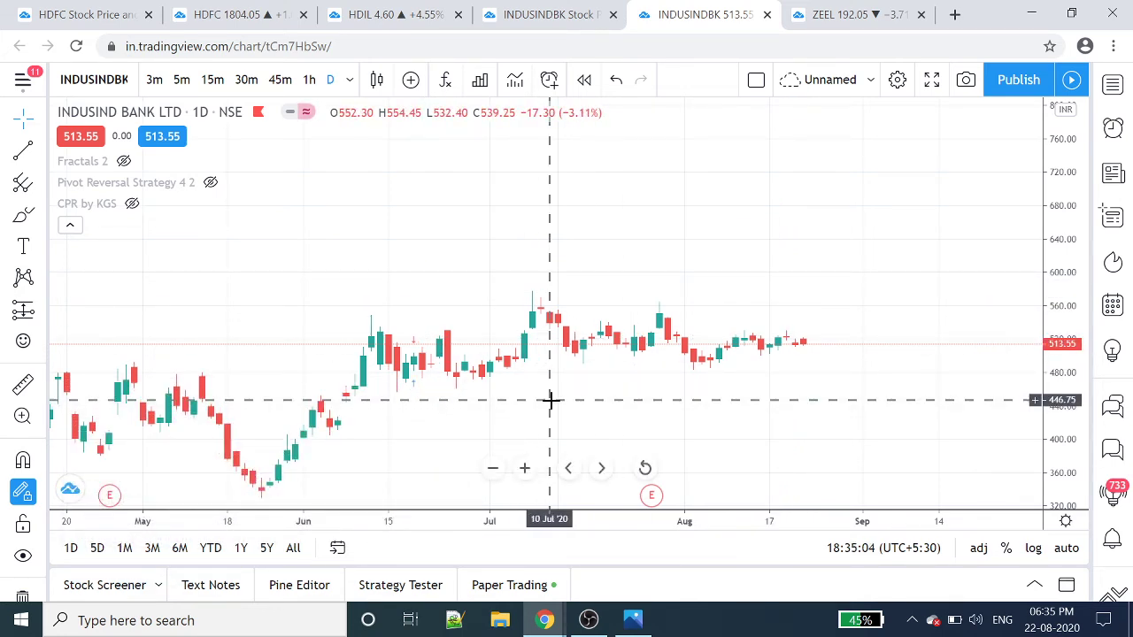